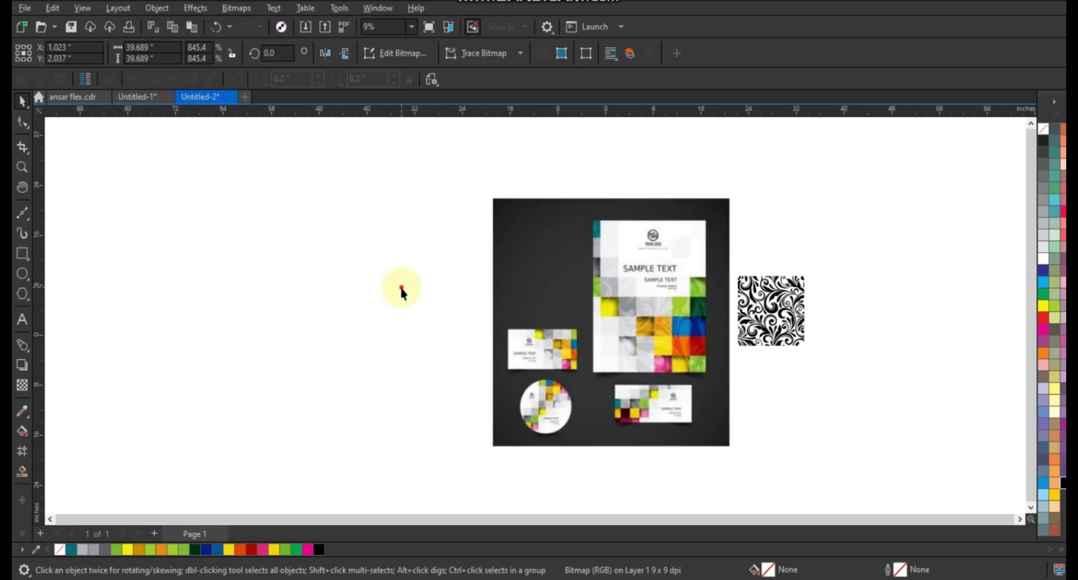
- Zoom into the work area and draw a tall rectangle, about 28.5 by 41.5 inches, on the left
click(22, 167)
drag(131, 155, 742, 466)
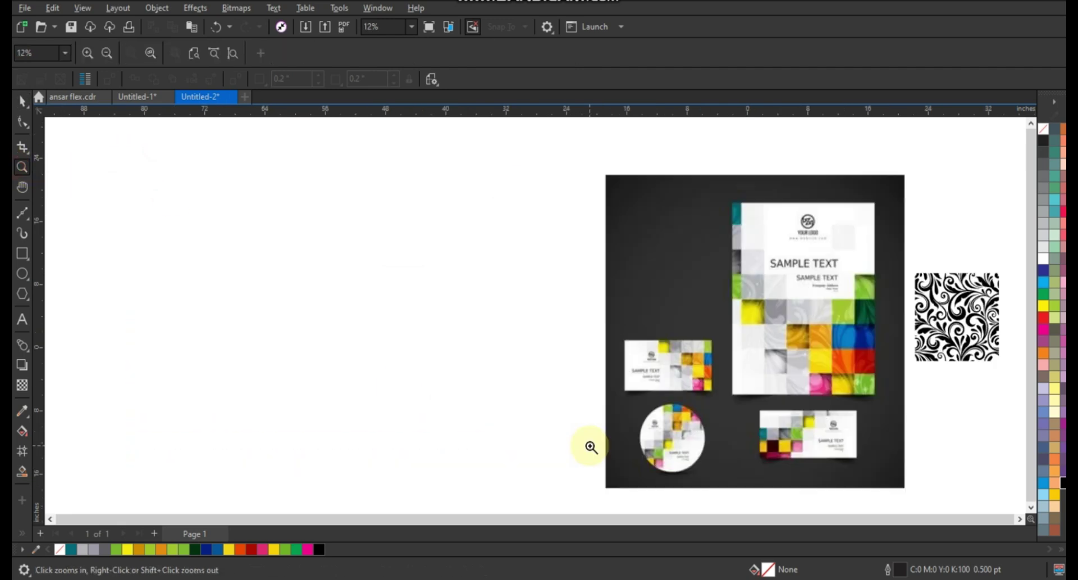
click(22, 253)
drag(257, 148, 472, 476)
- Draw a small square and align it to the rectangle's bottom-right corner
click(22, 101)
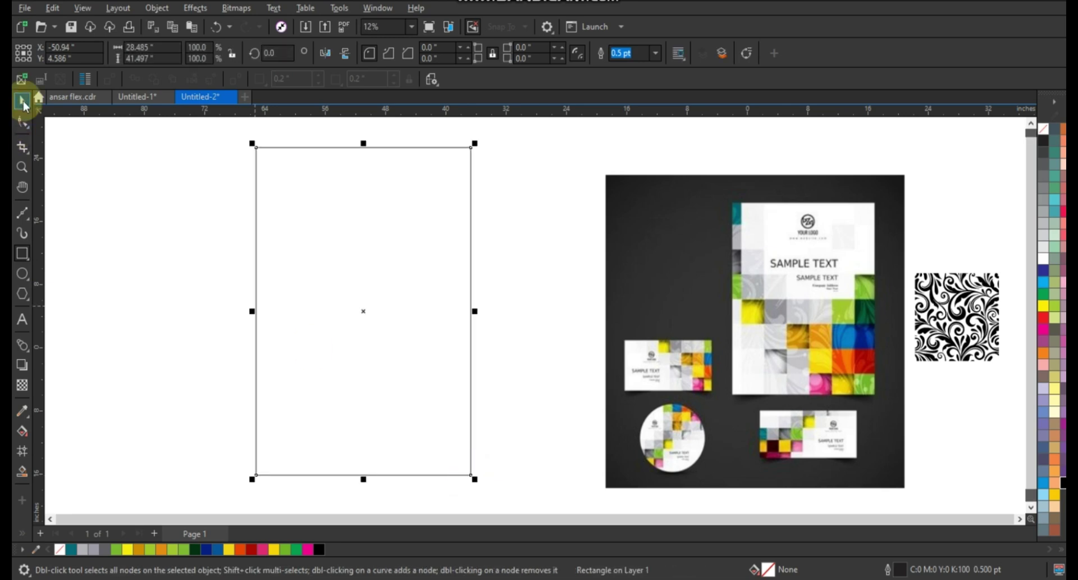
click(161, 301)
click(22, 254)
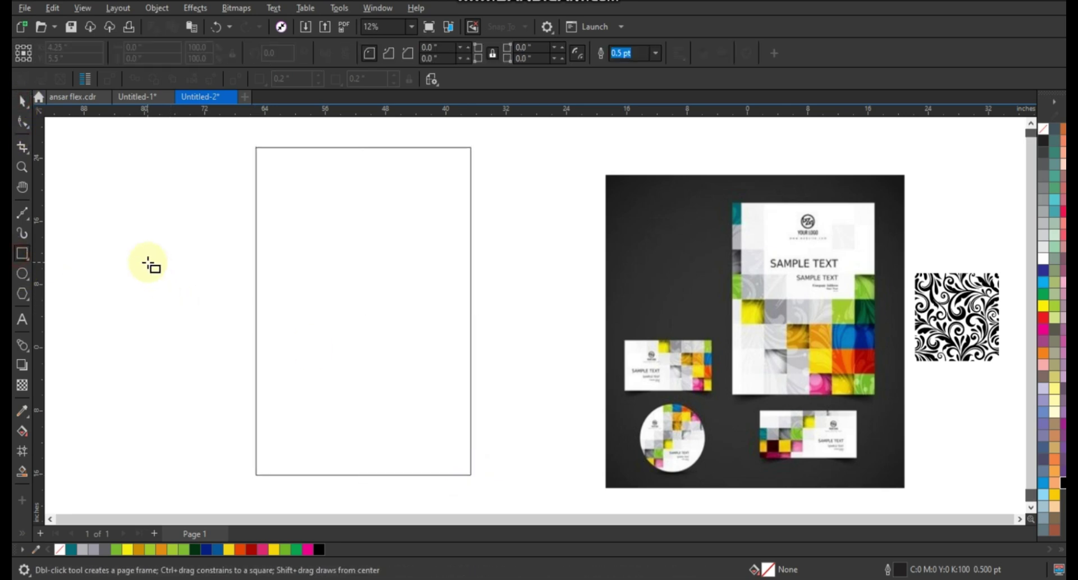
drag(147, 261, 186, 302)
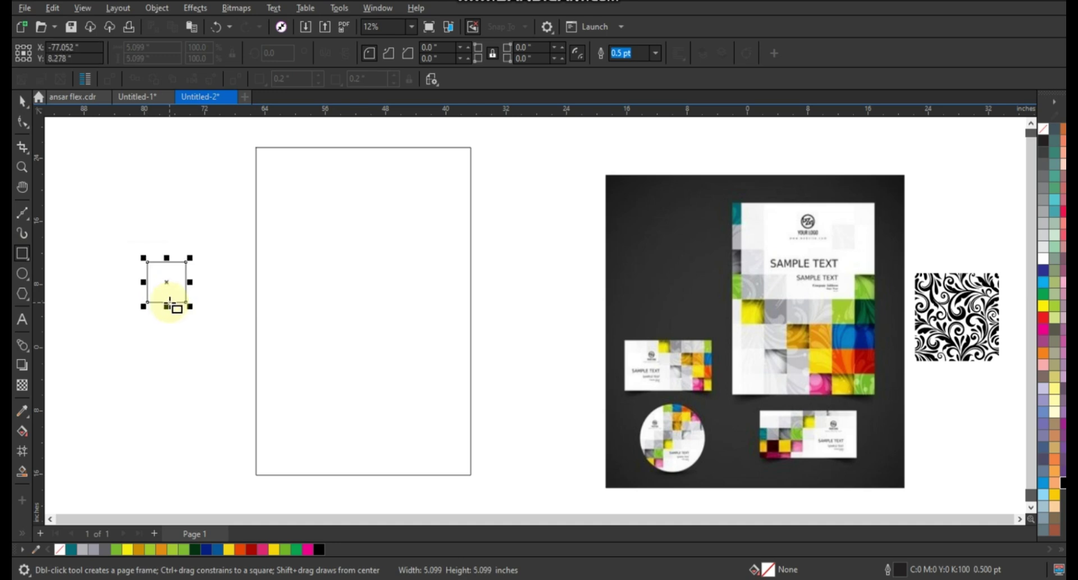
click(21, 102)
shift+click(316, 419)
key(r)
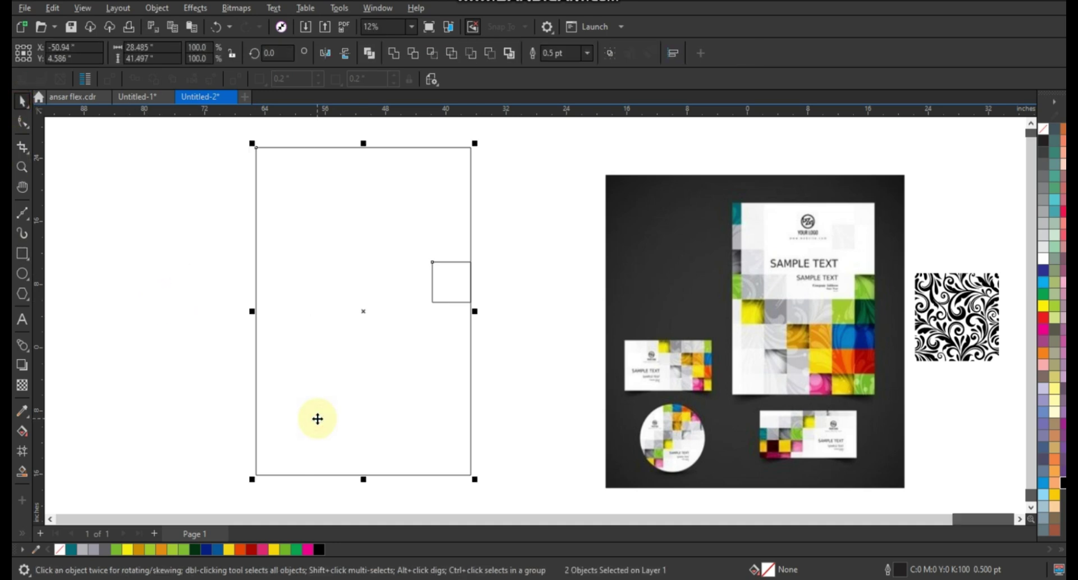
key(b)
- Mirror-copy the square leftward into a row of seven and scale the row to fit
click(511, 478)
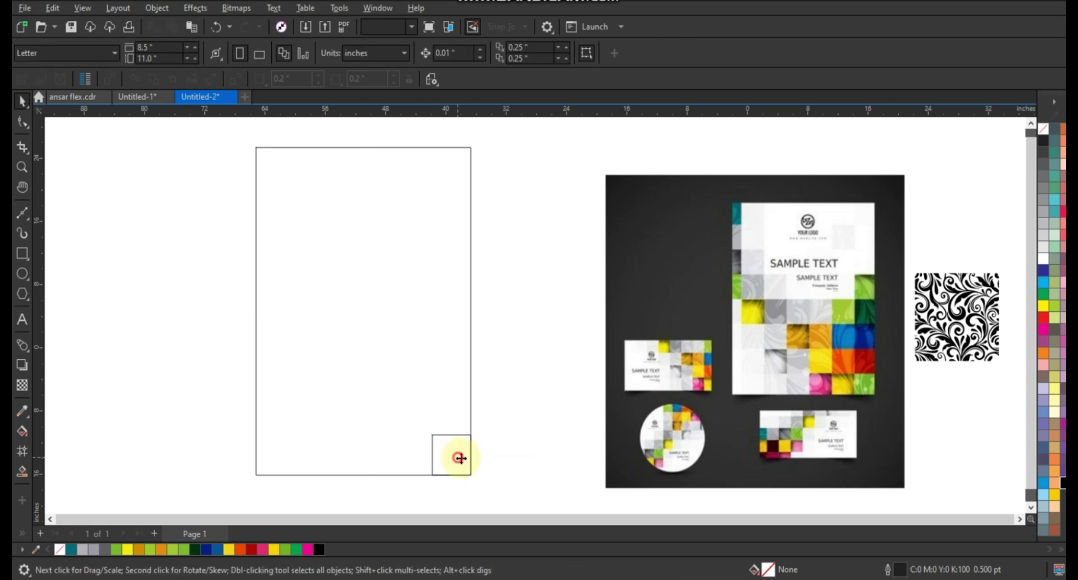
click(471, 454)
drag(475, 455, 395, 456)
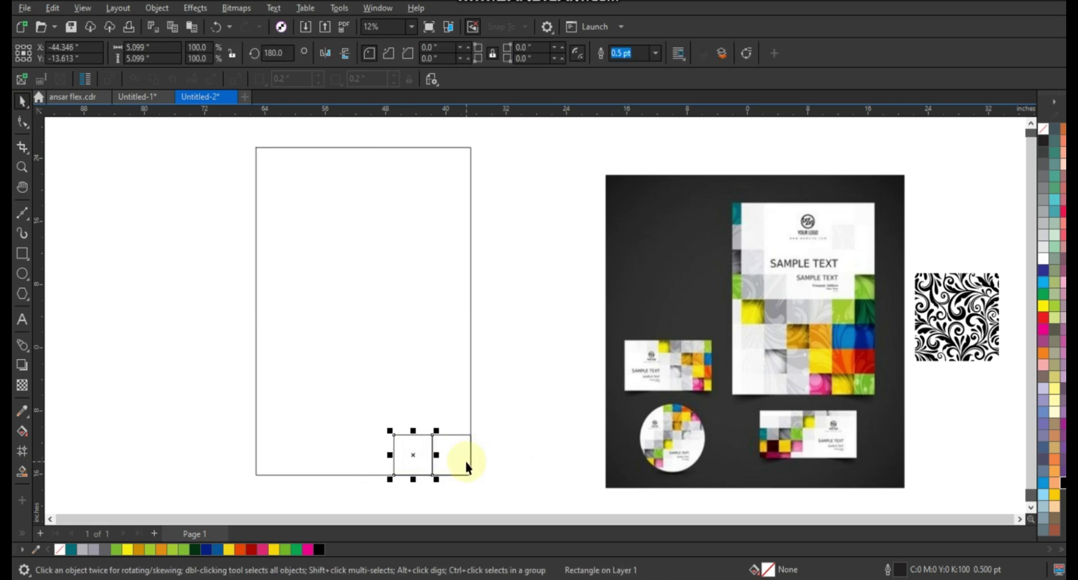
key(ctrl+r)
key(ctrl+r)
key(ctrl+r)
key(ctrl+r)
key(ctrl+r)
drag(133, 392, 500, 491)
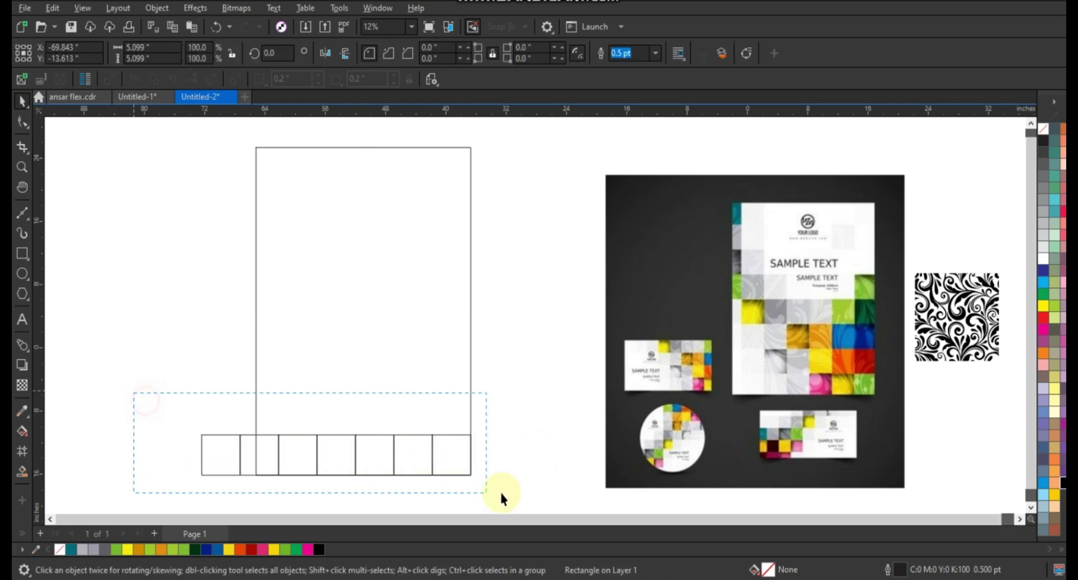
mouse_move(197, 430)
mouse_down()
mouse_move(228, 437)
mouse_move(214, 440)
mouse_up()
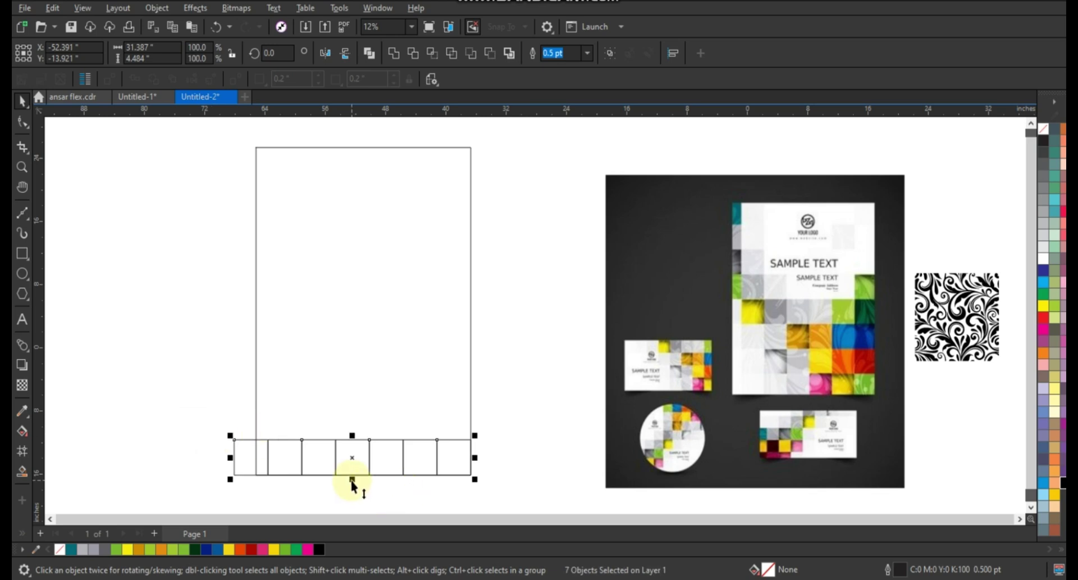
- Copy the row of squares upward repeatedly to stack more rows over the rectangle
drag(352, 479, 366, 426)
key(ctrl+r)
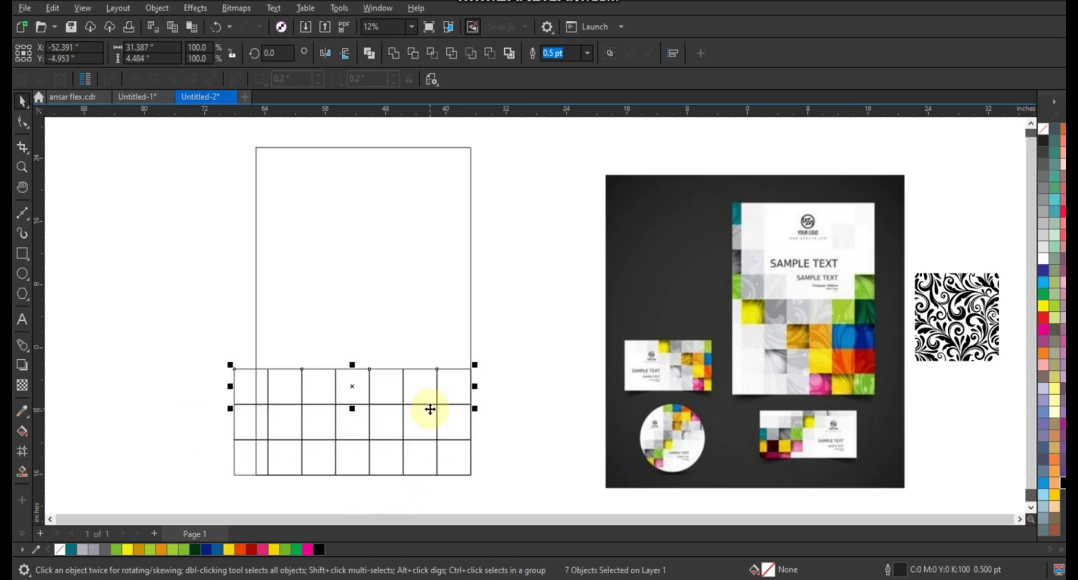
key(ctrl+r)
key(ctrl+r)
click(525, 315)
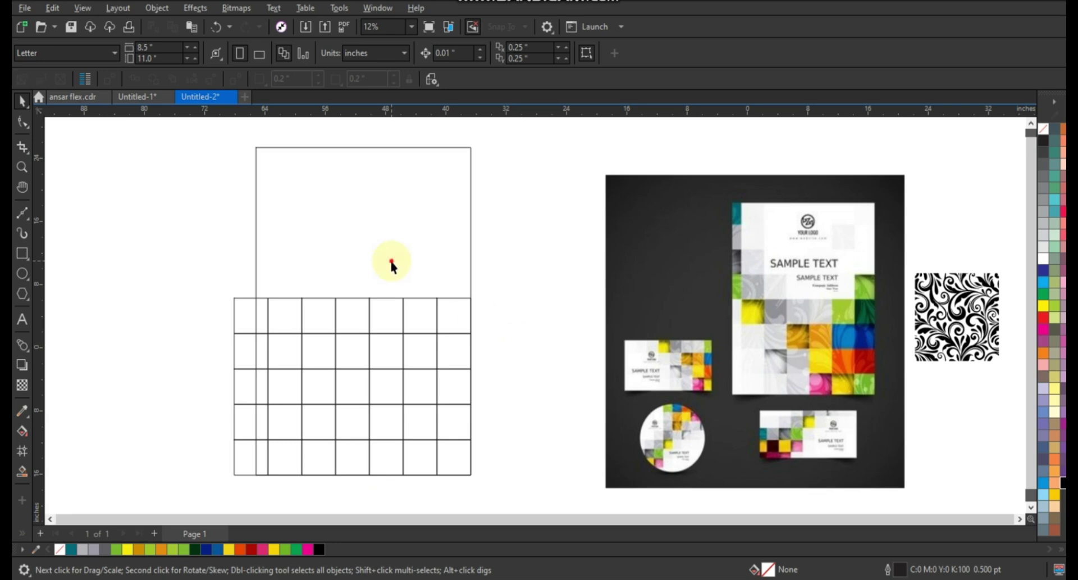
click(364, 146)
key(ctrl+a)
click(534, 286)
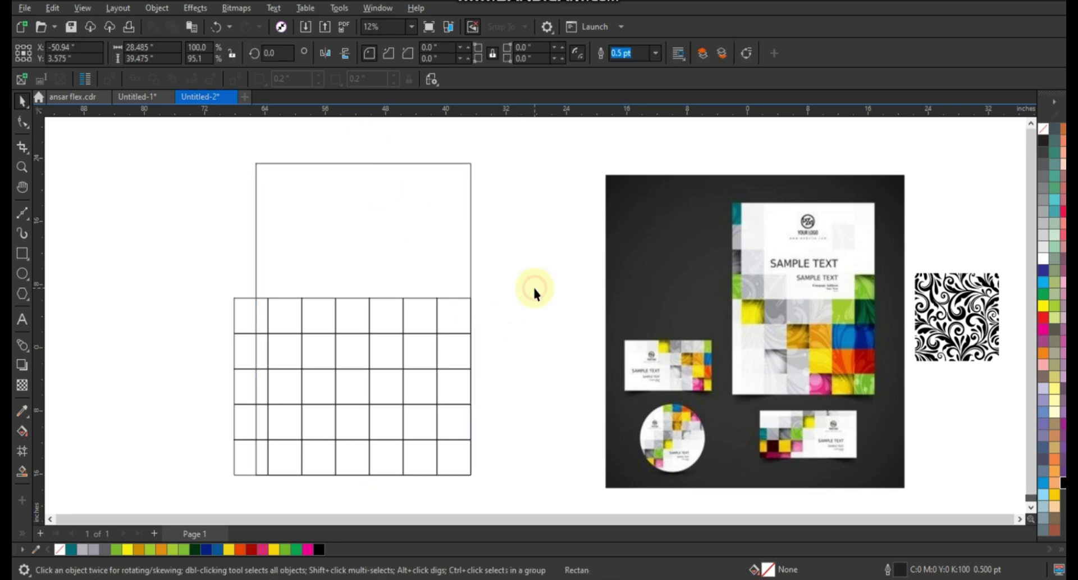
key(ctrl+a)
- Undo one row, duplicate upward again, then delete the extra top row, leaving nine rows
key(ctrl+z)
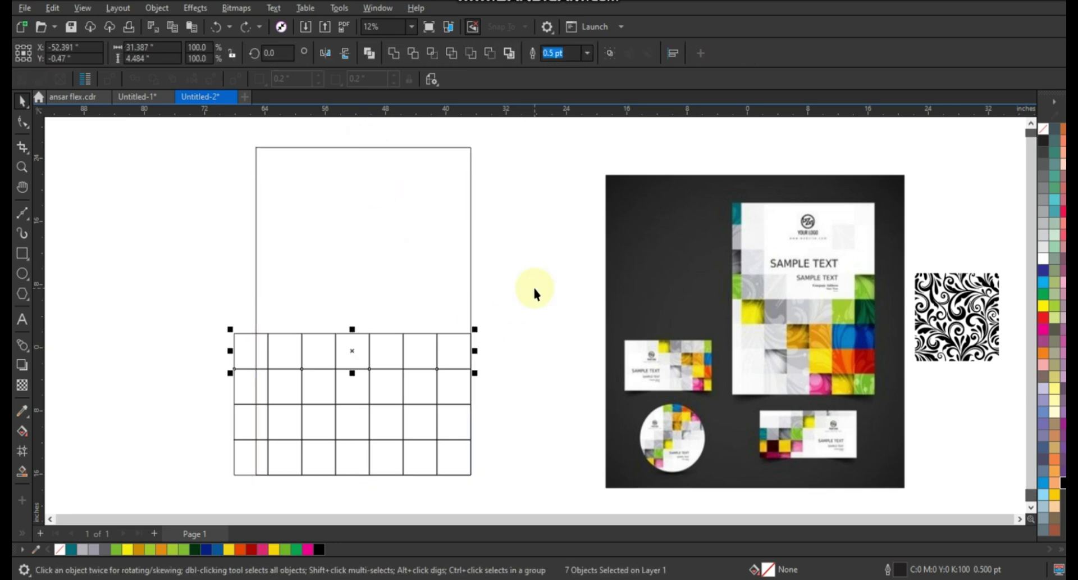
key(ctrl+d)
key(ctrl+d)
key(ctrl+d)
key(ctrl+d)
key(ctrl+d)
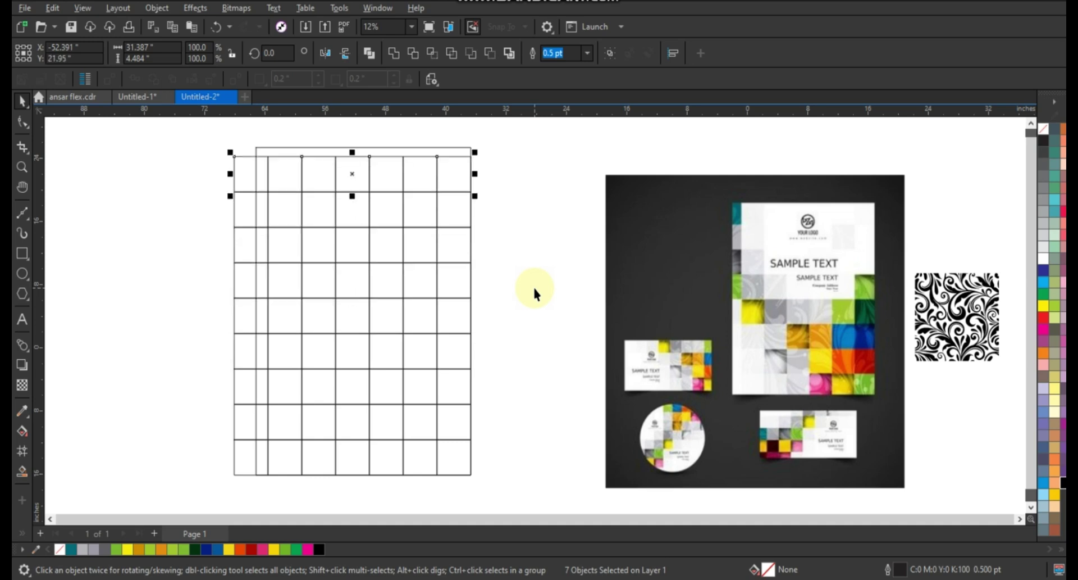
key(ctrl+d)
click(534, 285)
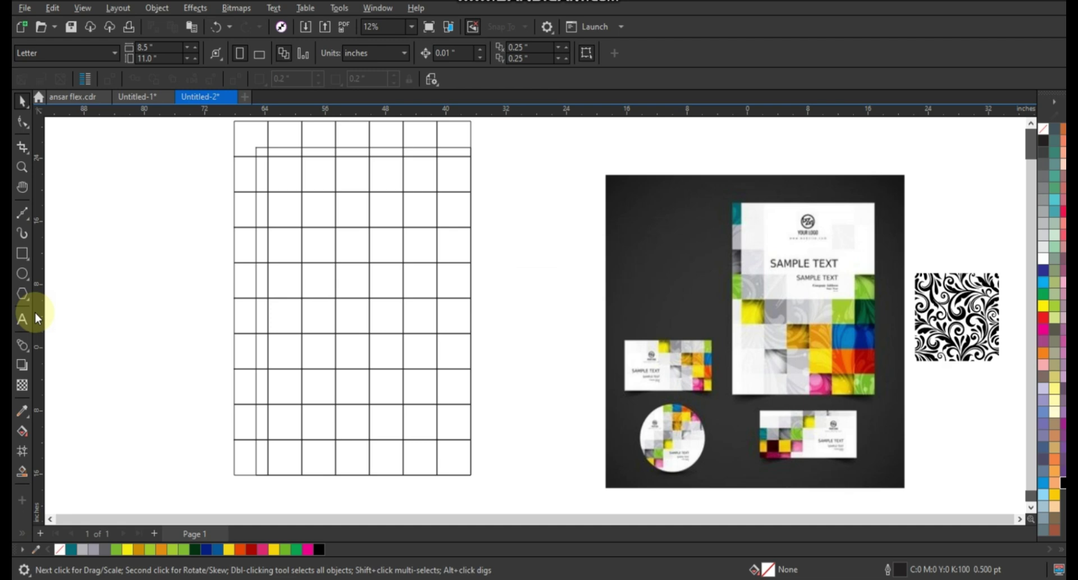
mouse_move(481, 117)
mouse_down()
mouse_move(229, 171)
mouse_move(487, 484)
mouse_up()
key(Delete)
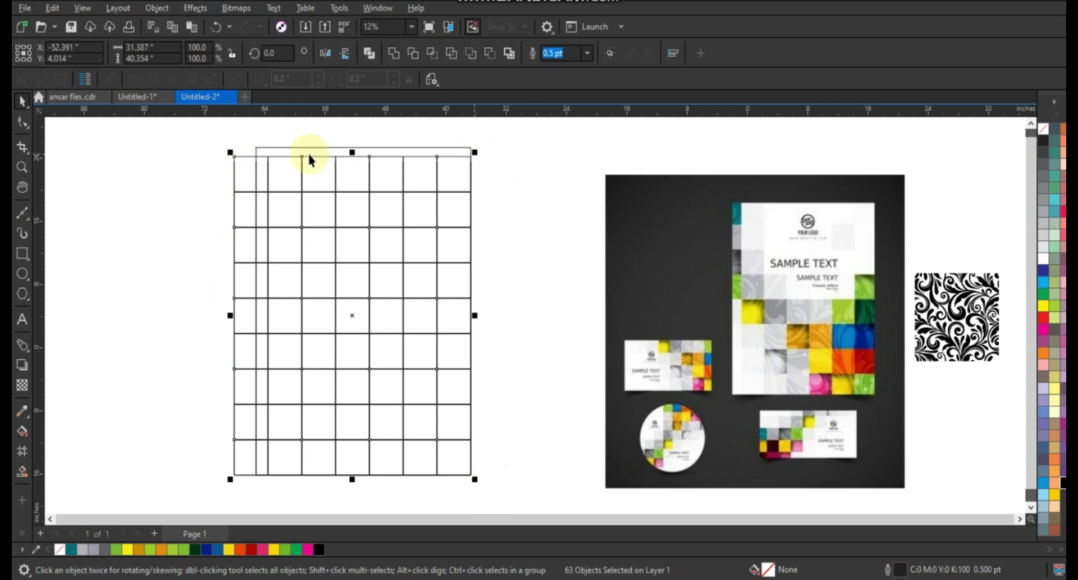
- Undo a trial grid resize, then stretch the rectangle's left edge outward to match the grid
drag(230, 152, 222, 144)
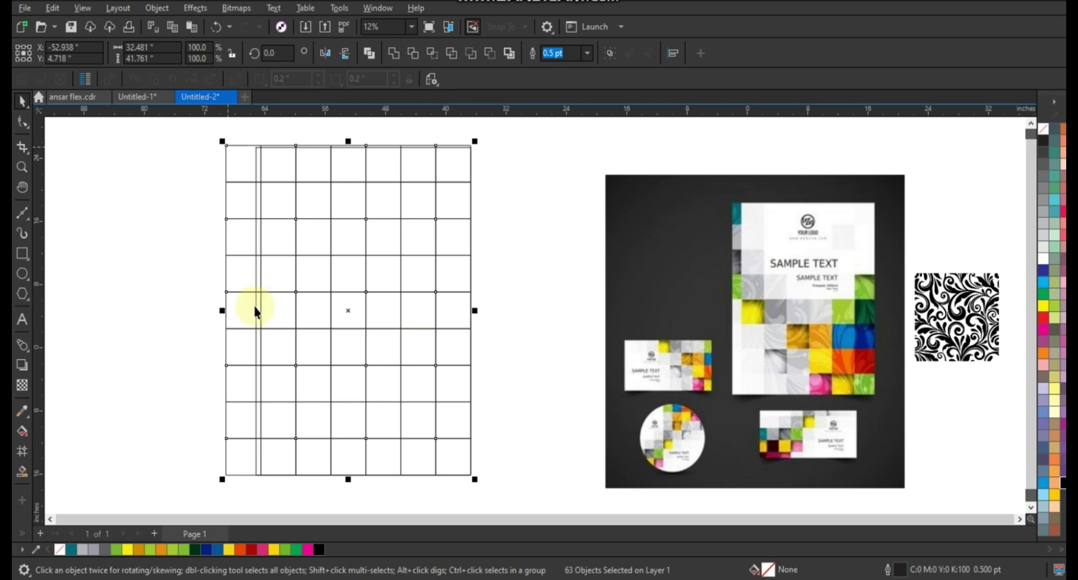
drag(222, 310, 225, 310)
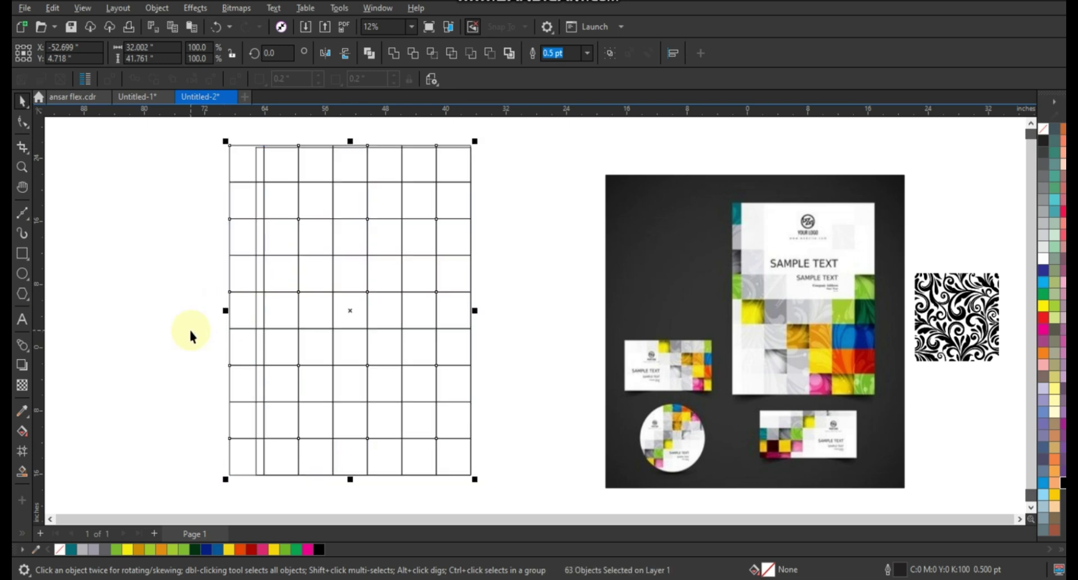
key(ctrl+z)
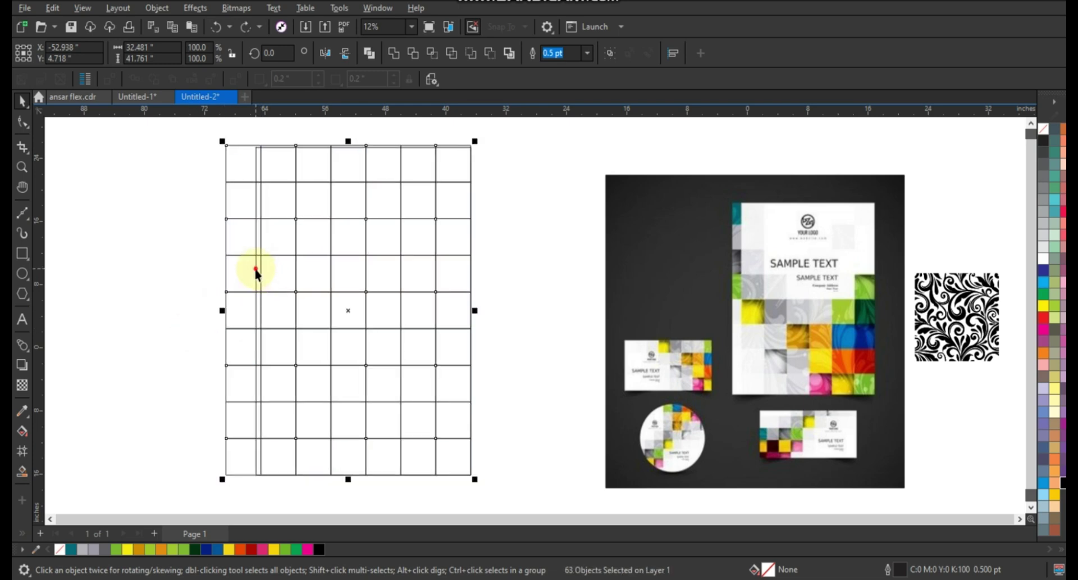
click(255, 272)
drag(253, 310, 247, 308)
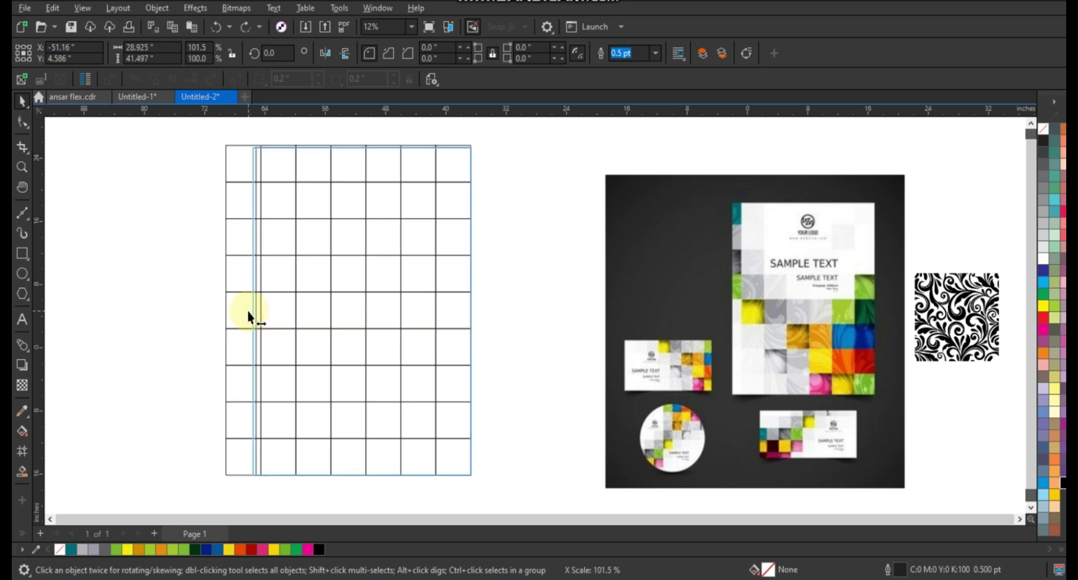
click(154, 282)
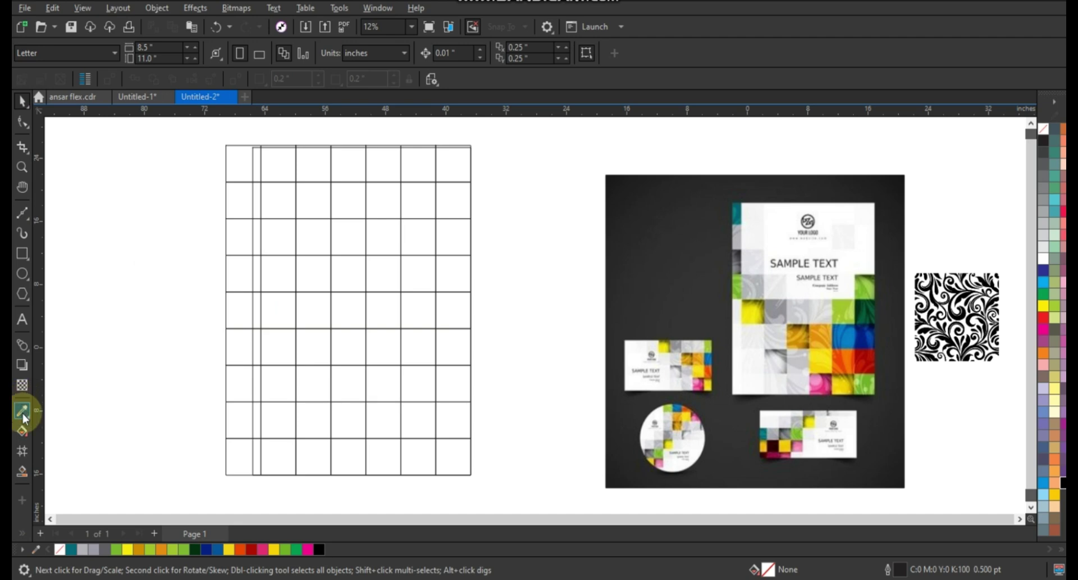
- Fill the top-left grid cell teal and the cell below it light grey
click(239, 156)
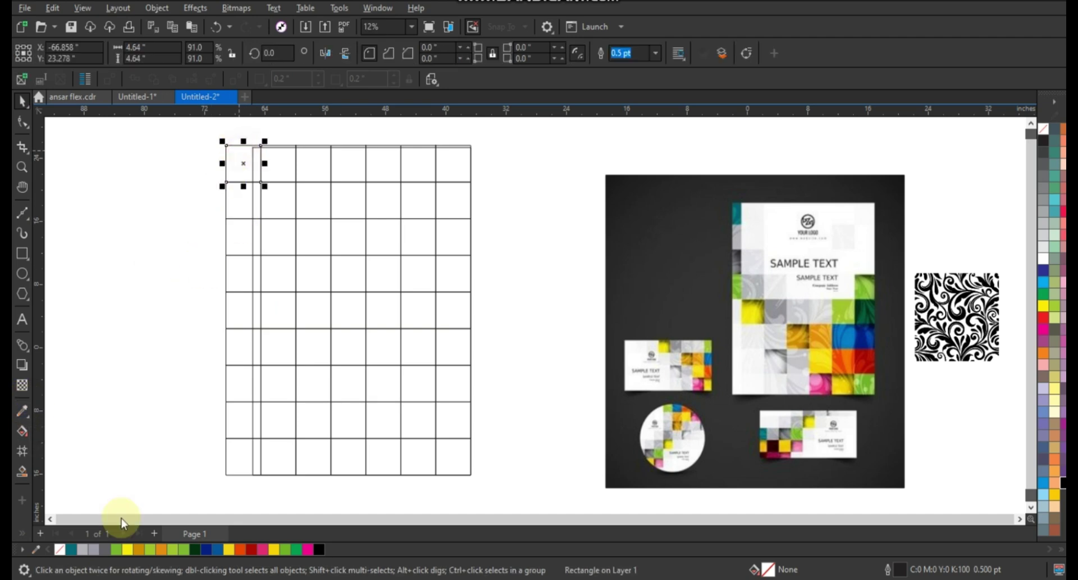
click(71, 549)
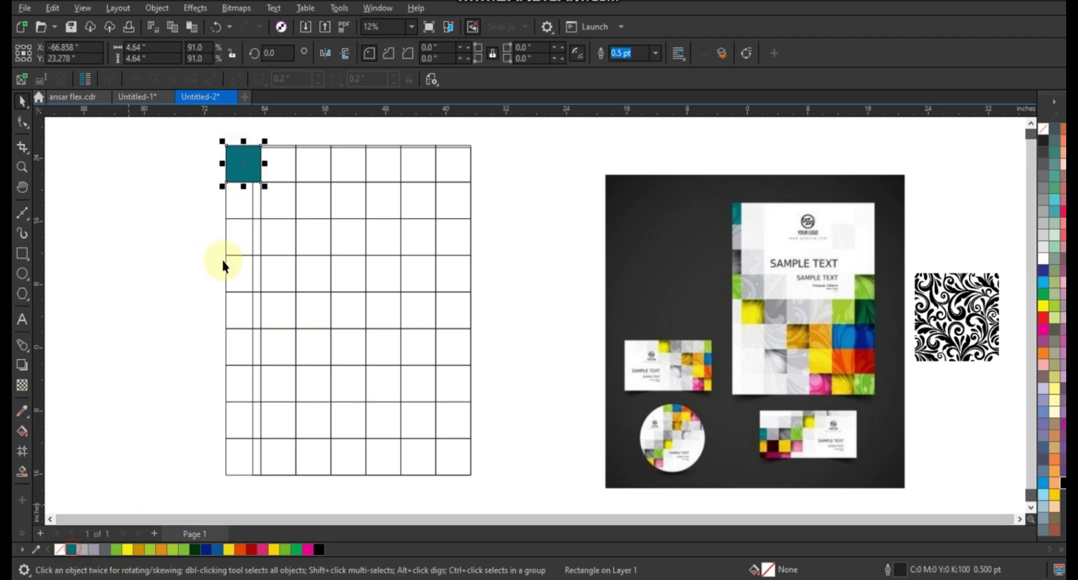
click(227, 208)
click(83, 549)
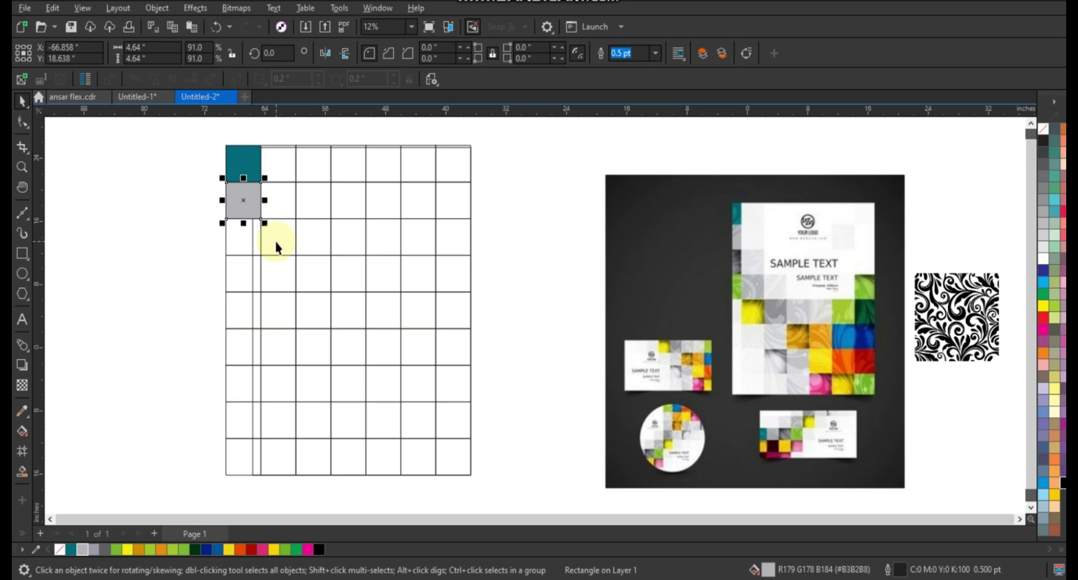
- Fill the right column from the bottom up with green, red, dark blue and light green
click(450, 453)
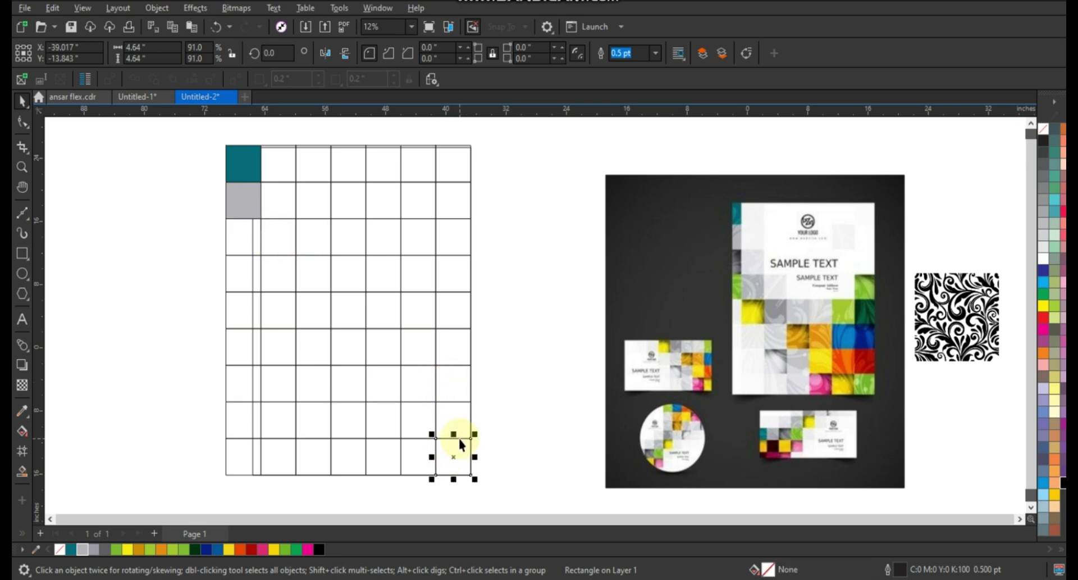
drag(287, 549, 452, 472)
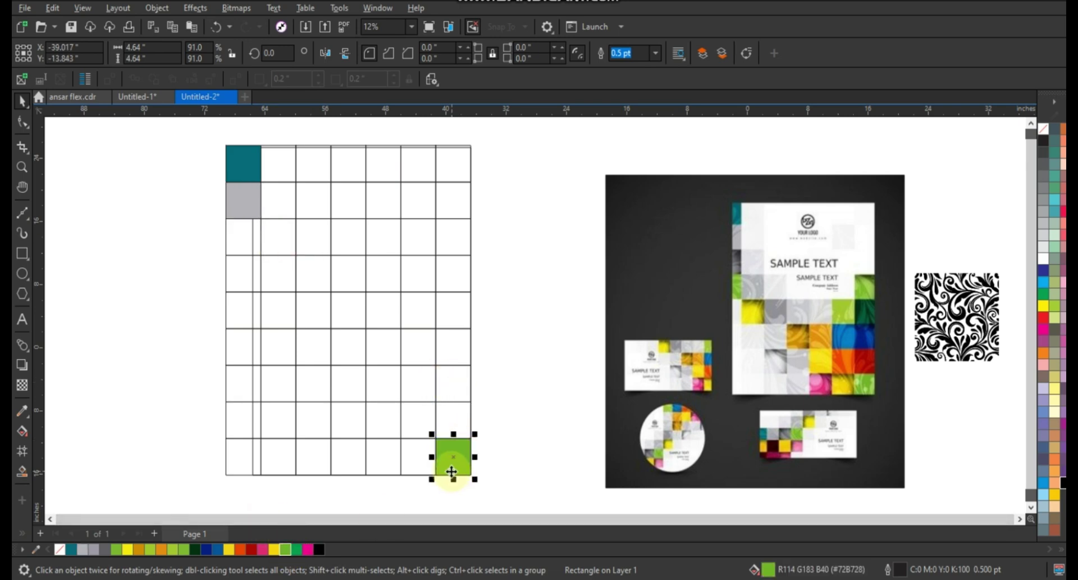
click(464, 420)
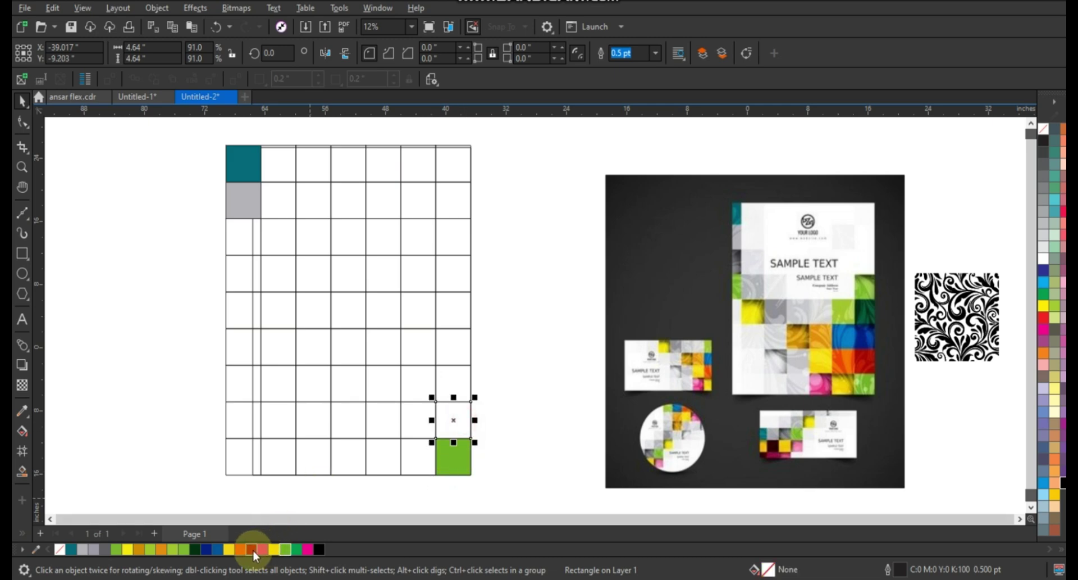
click(253, 550)
click(465, 381)
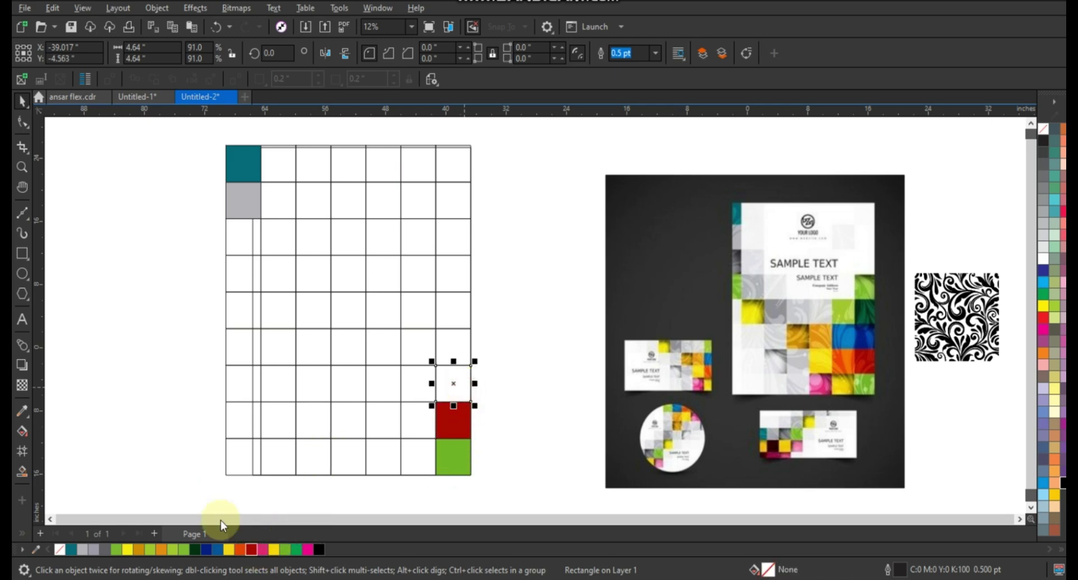
click(212, 547)
click(455, 346)
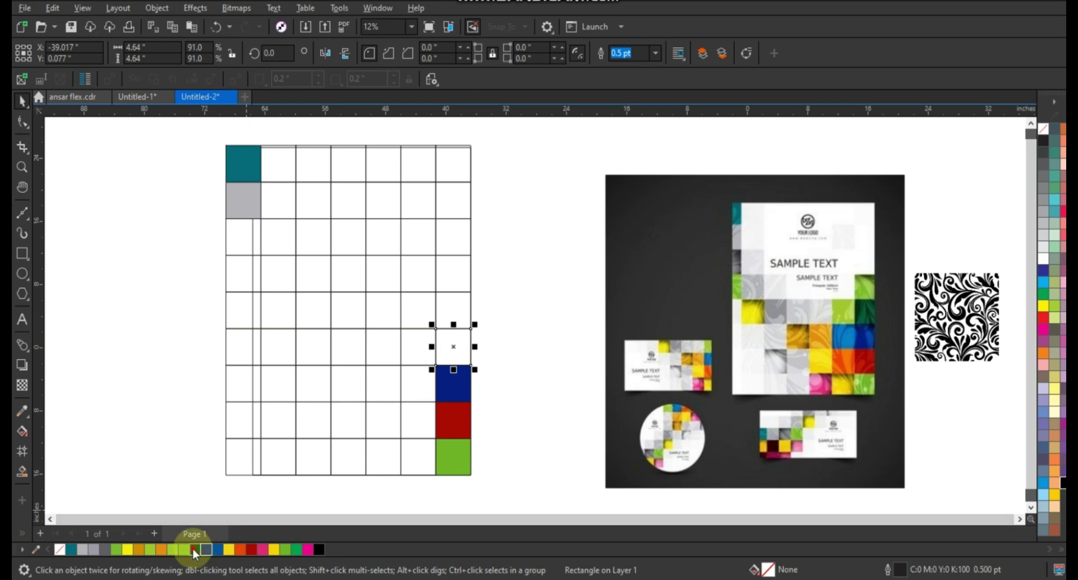
click(455, 309)
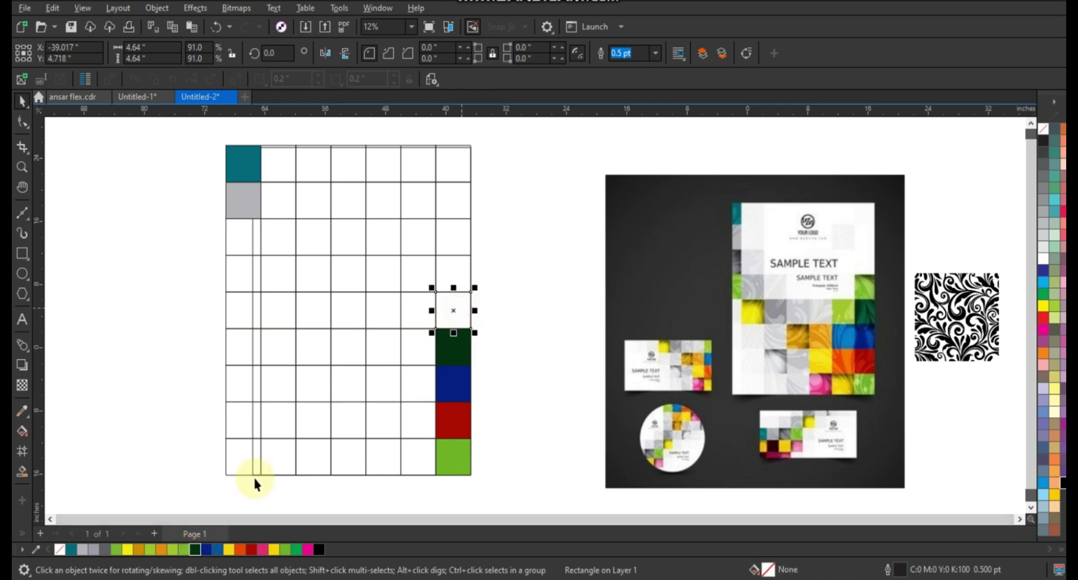
click(186, 548)
click(459, 441)
- Fill the next column up from the bottom with yellow, orange-red, blue and light green
click(418, 458)
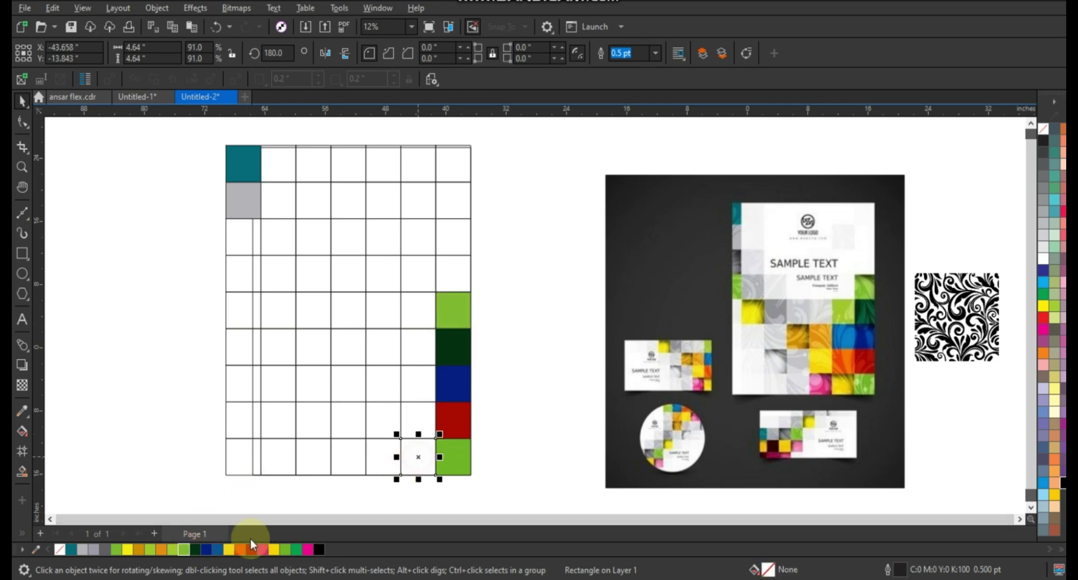
click(230, 550)
click(422, 415)
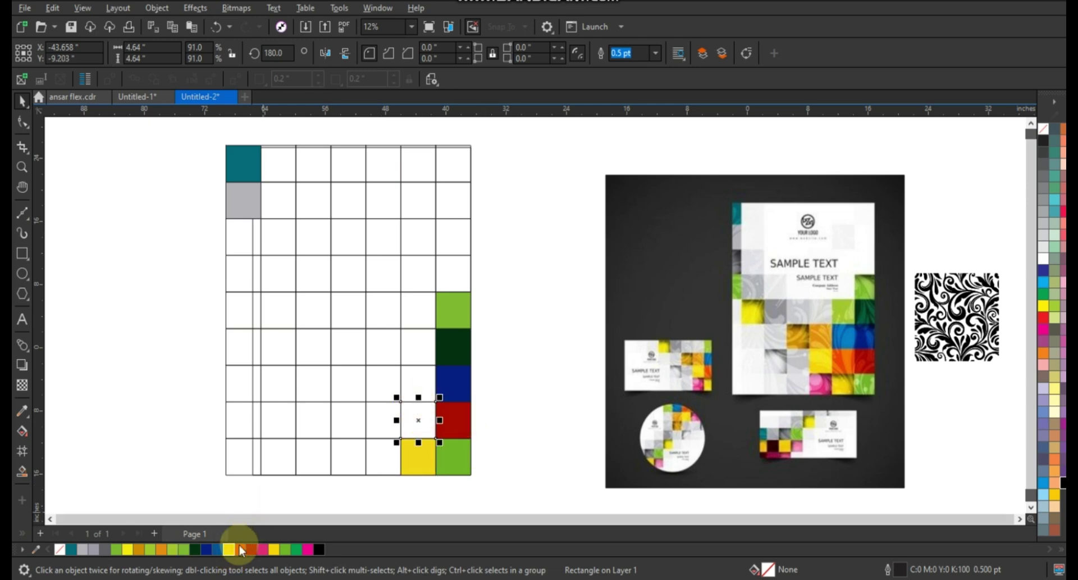
click(239, 548)
click(419, 384)
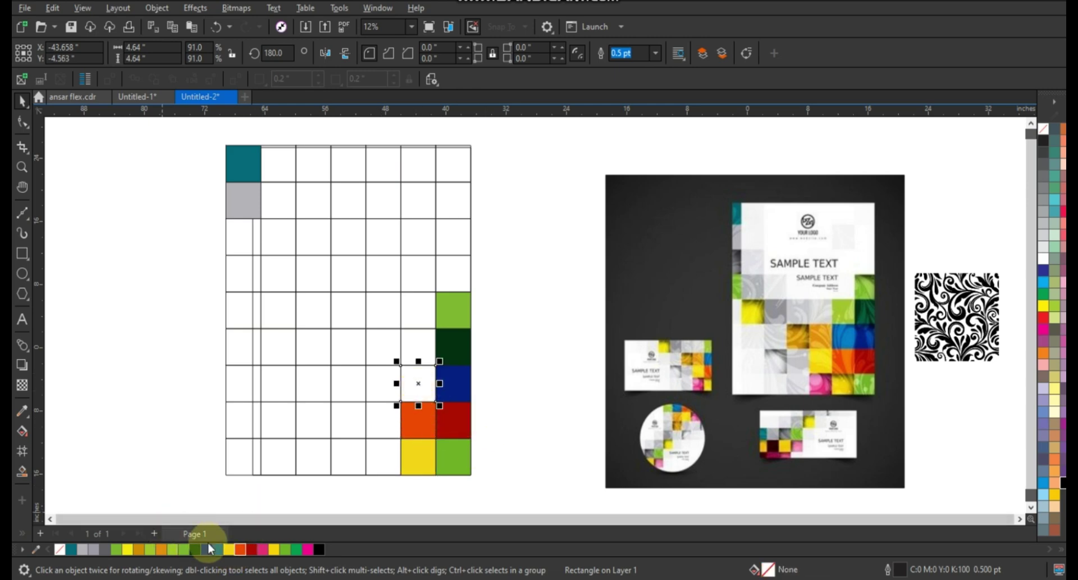
click(414, 351)
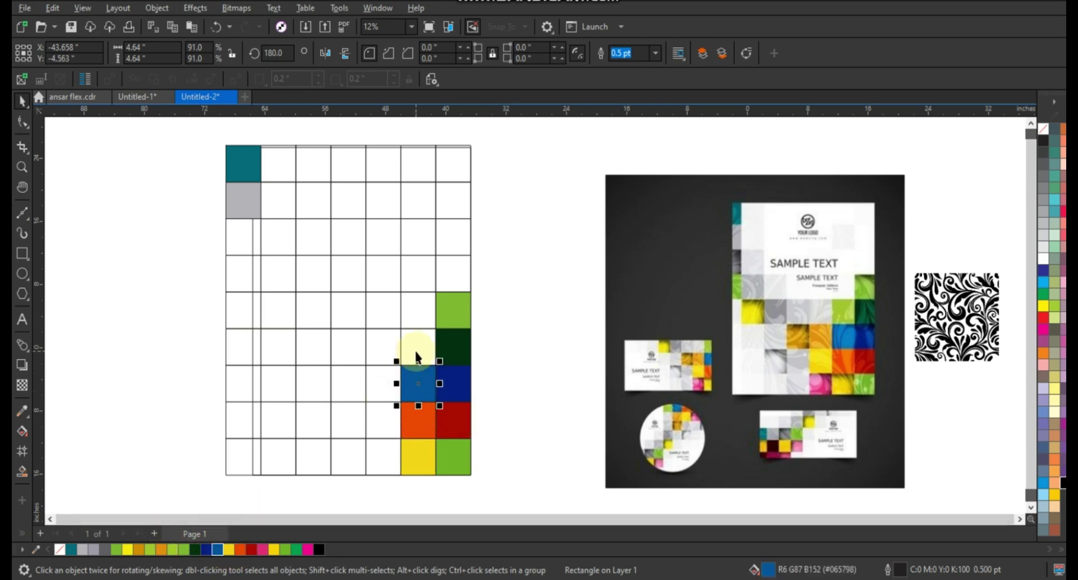
click(182, 553)
click(429, 312)
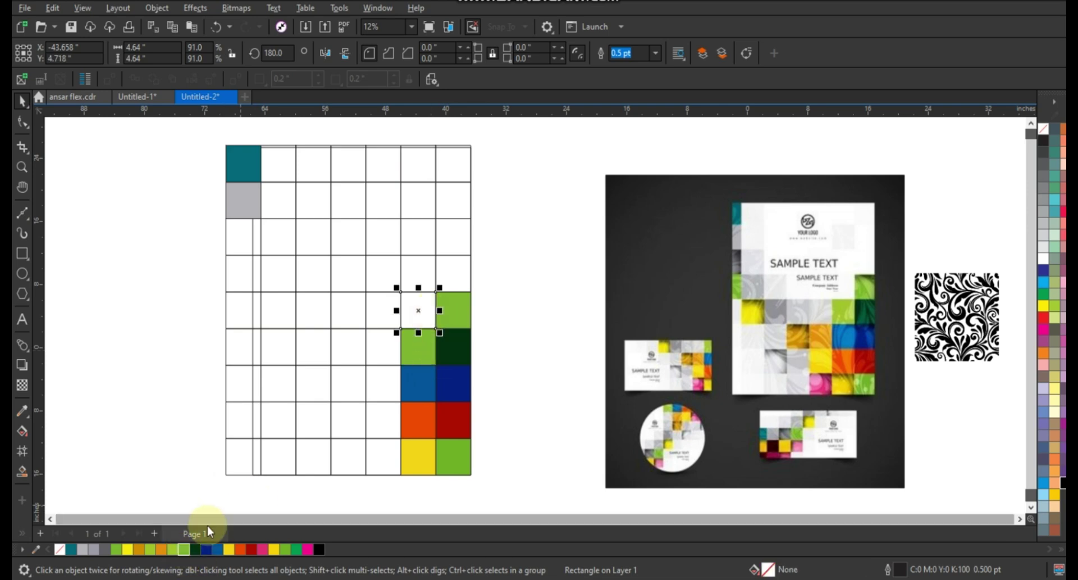
- Fill the third column from the bottom up with magenta, yellow, orange and grey
click(375, 453)
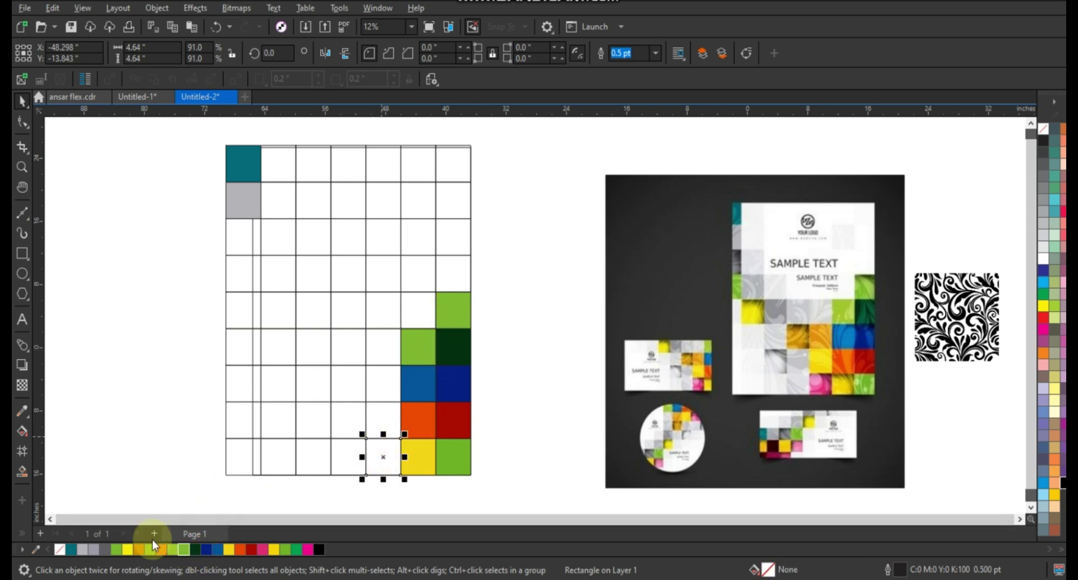
click(261, 550)
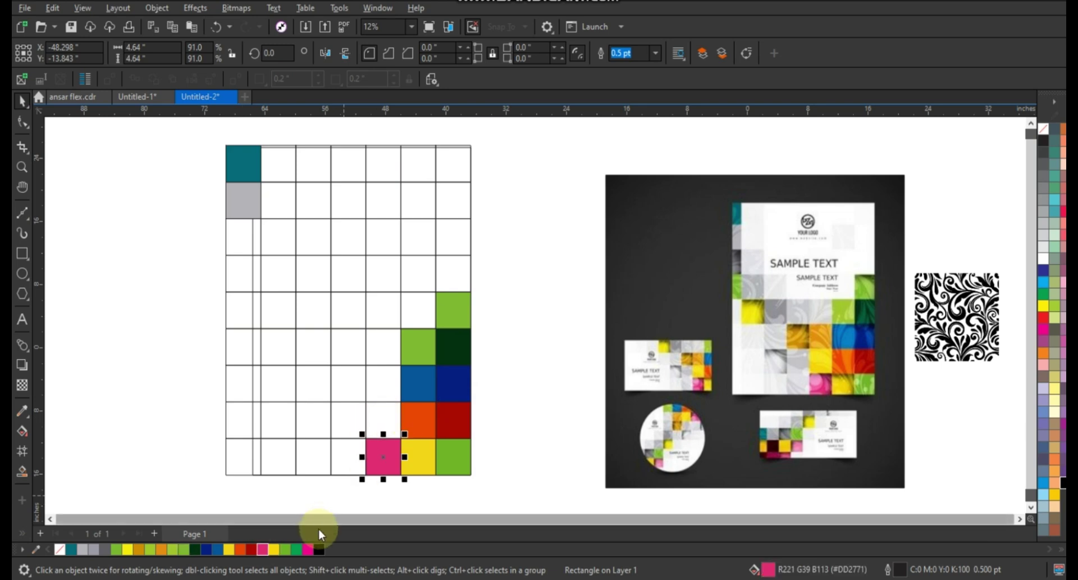
drag(308, 549, 378, 461)
click(385, 415)
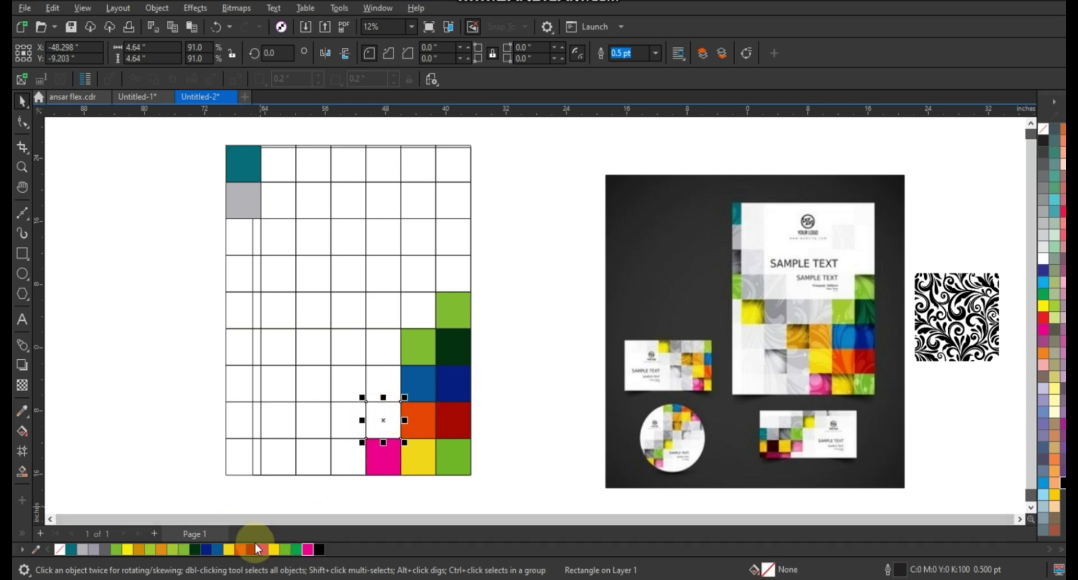
click(273, 549)
click(388, 380)
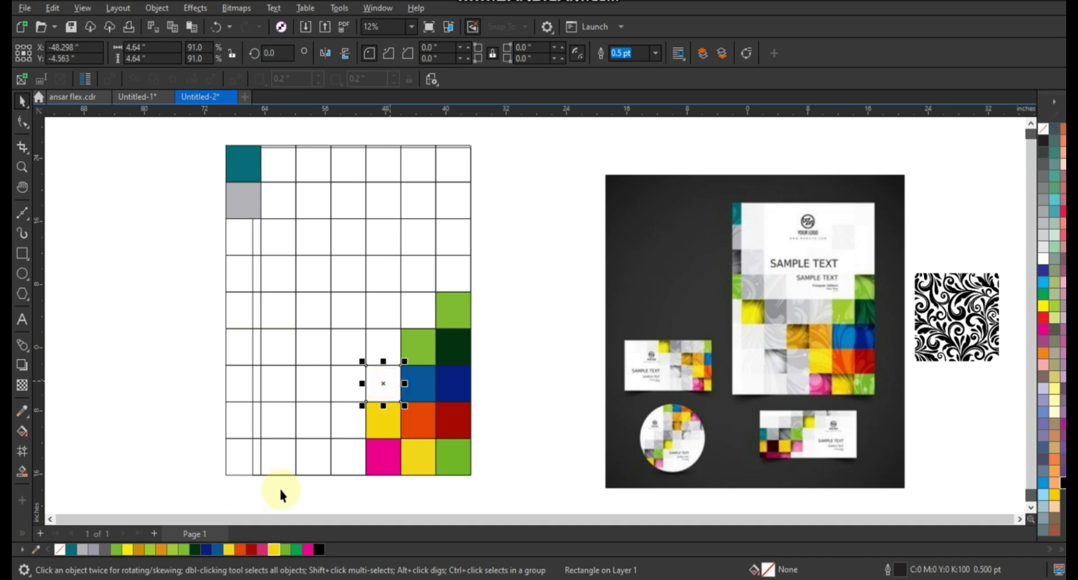
click(164, 548)
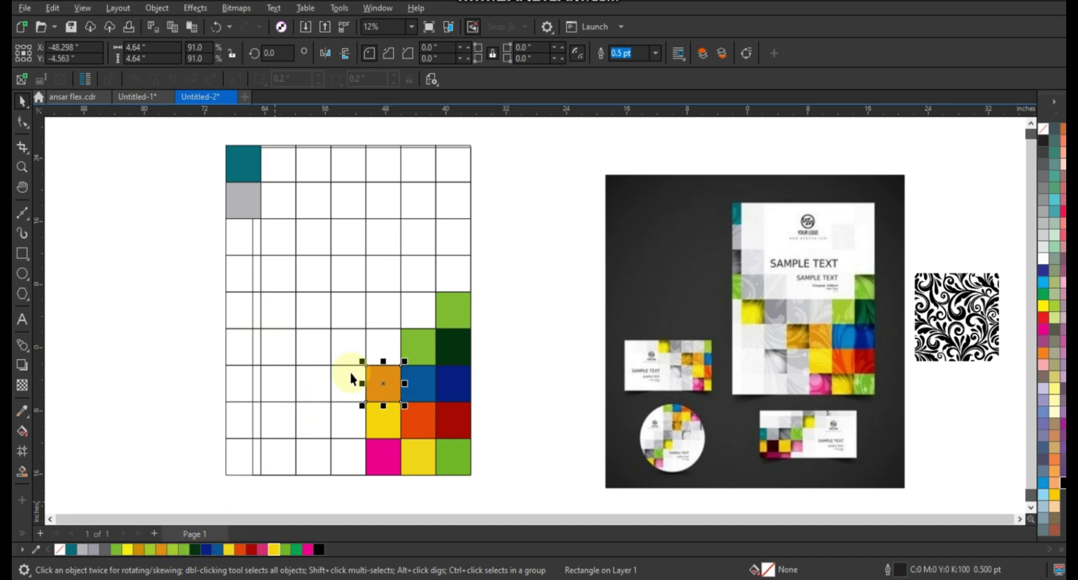
click(380, 341)
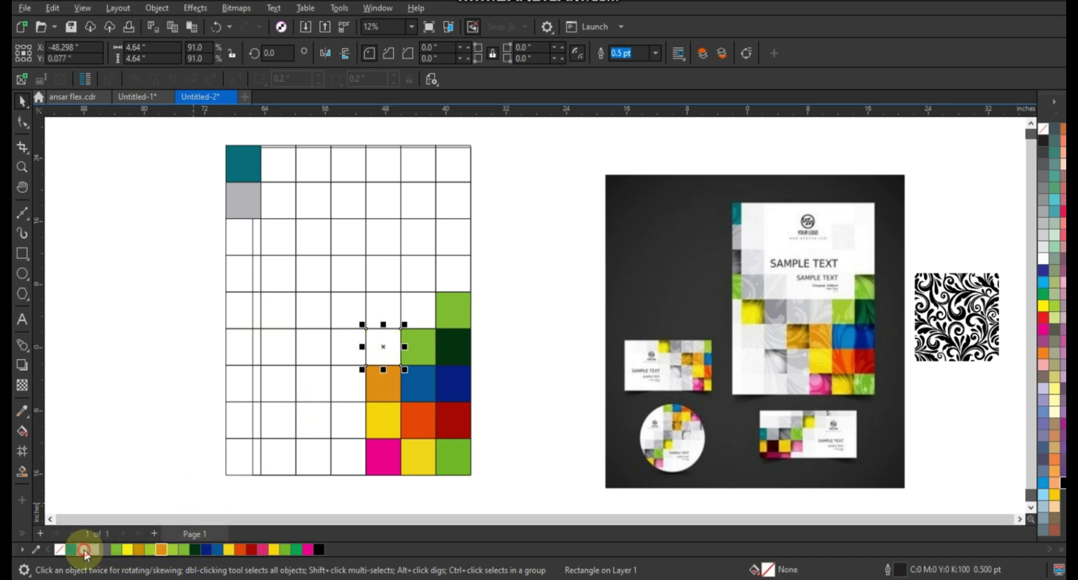
click(84, 550)
- Fill the bottom-row cells leftward with grey, light grey and 10% grey
click(342, 452)
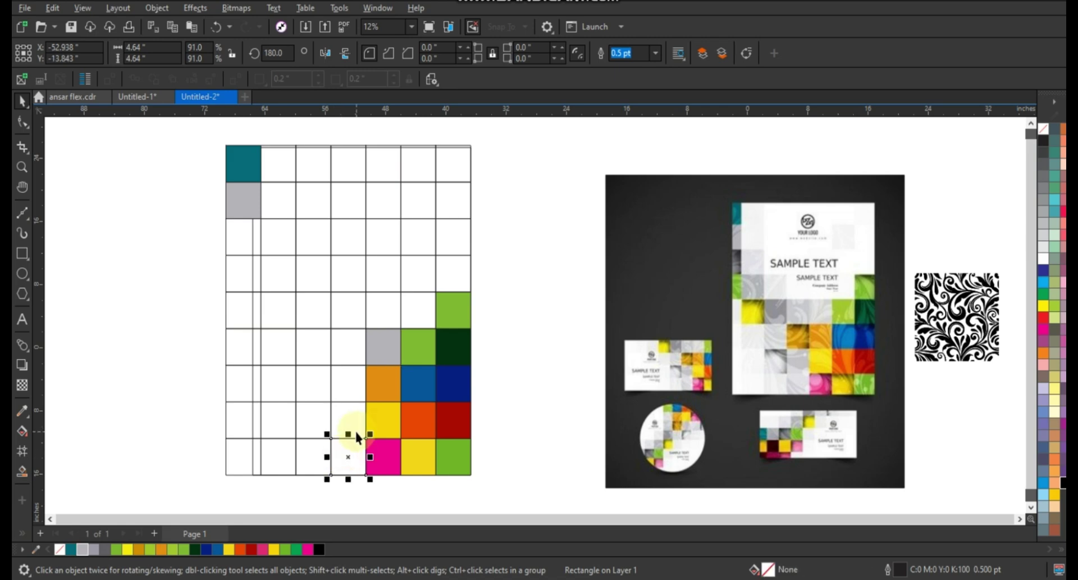
click(83, 549)
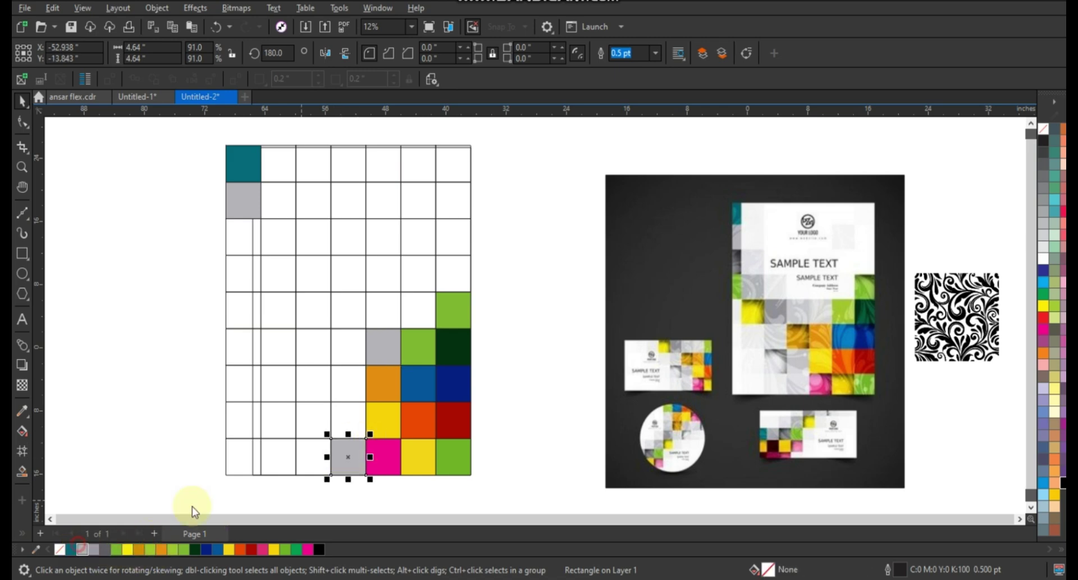
click(314, 456)
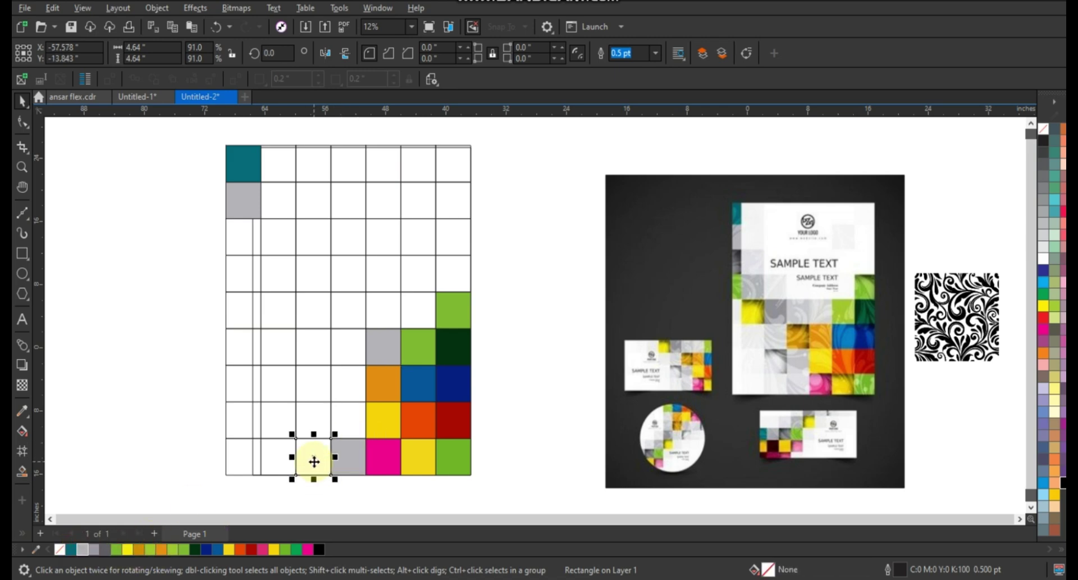
click(1044, 247)
click(275, 454)
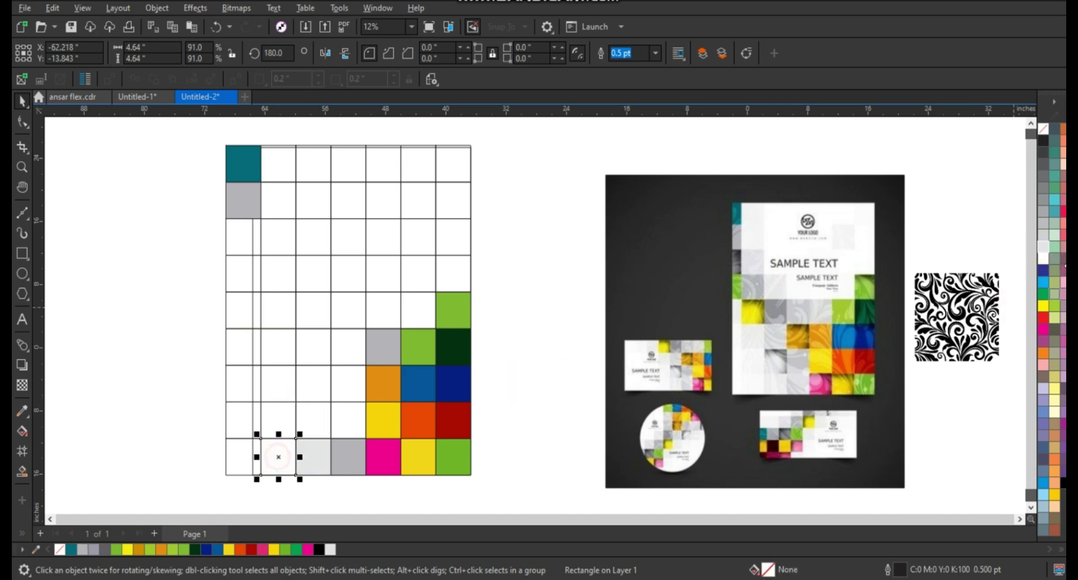
click(1046, 244)
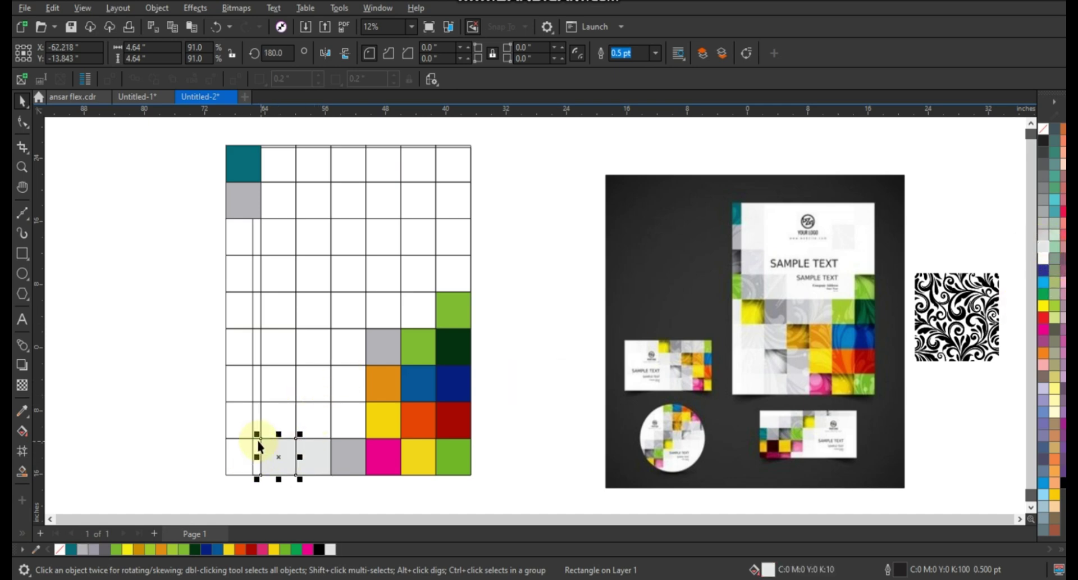
click(254, 447)
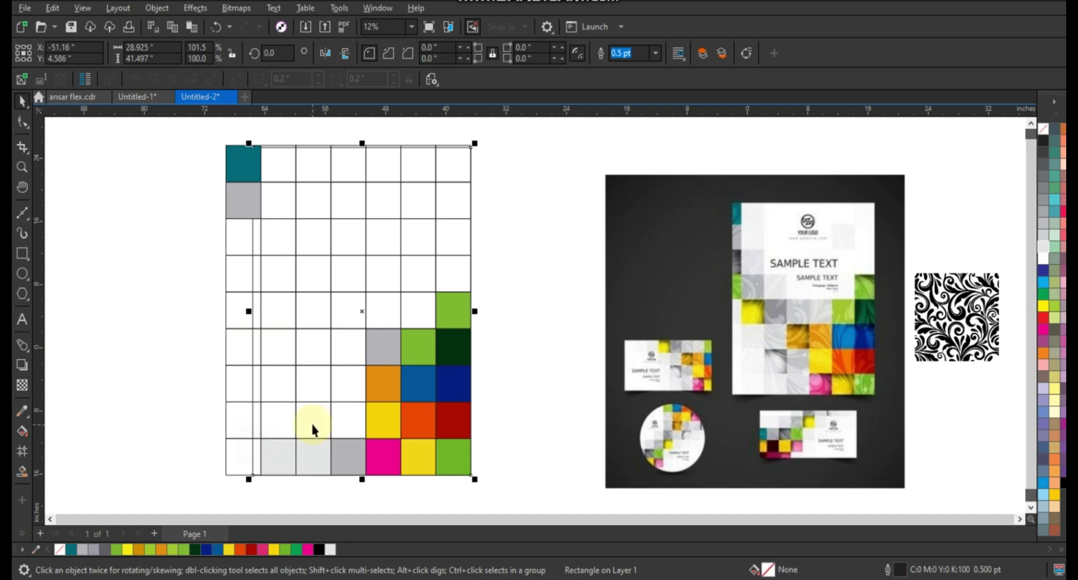
click(239, 456)
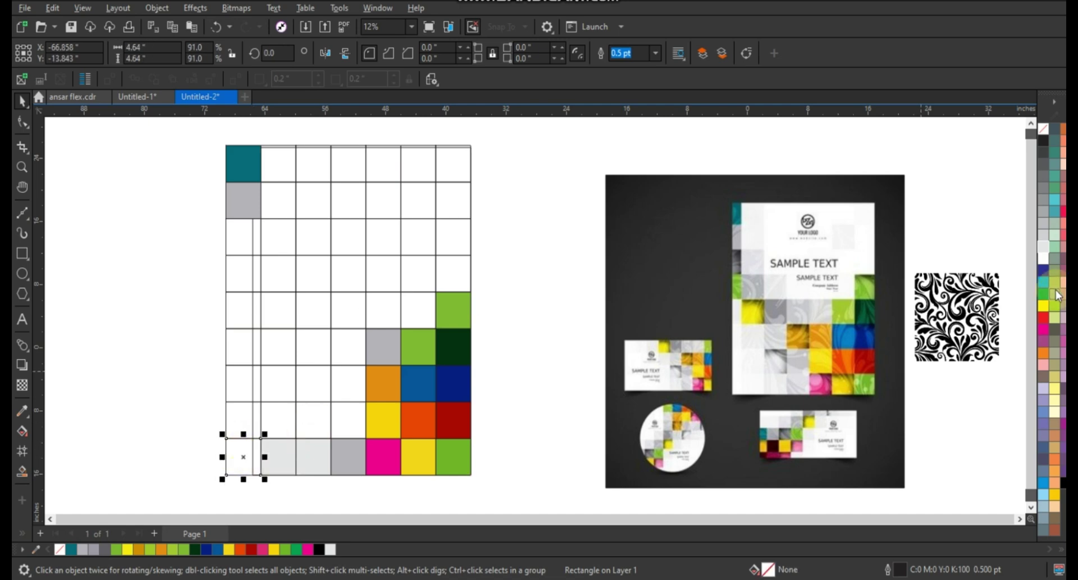
- Fill the cells above the grey bottom square with dark grey, orange and light grey
click(351, 421)
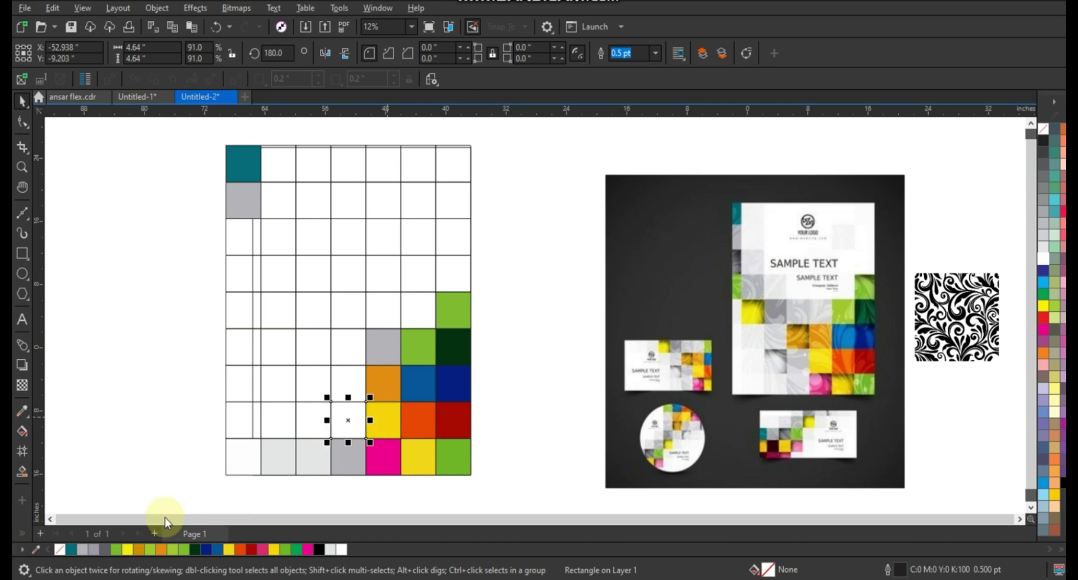
click(98, 550)
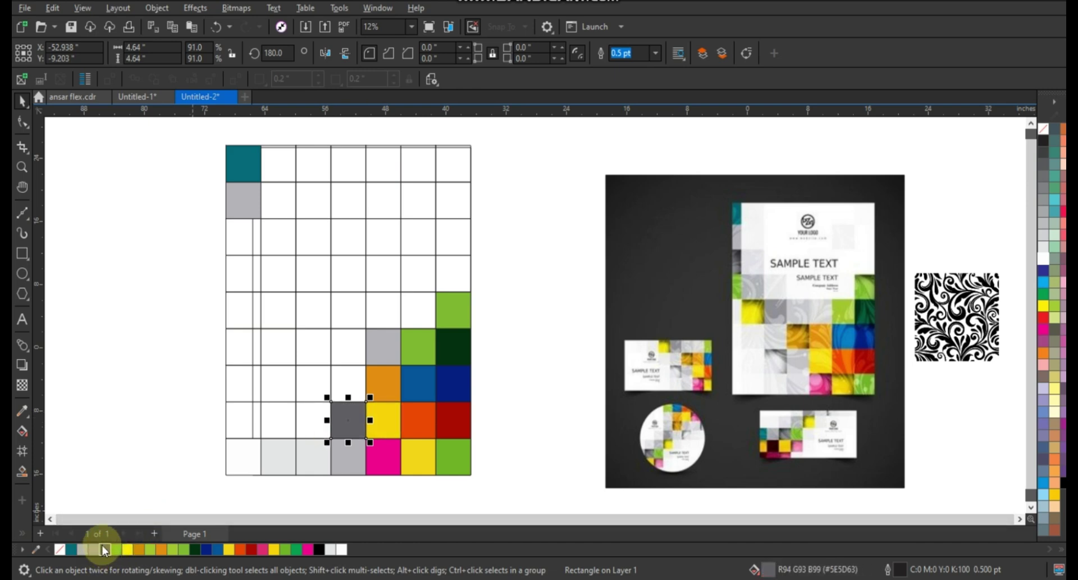
drag(355, 399, 350, 386)
click(351, 386)
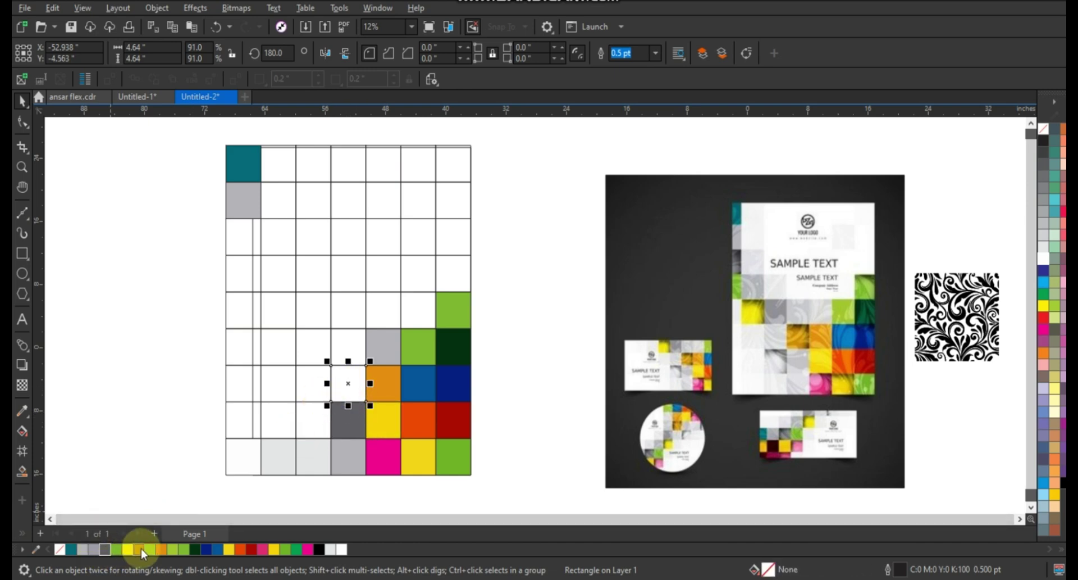
click(140, 550)
click(354, 337)
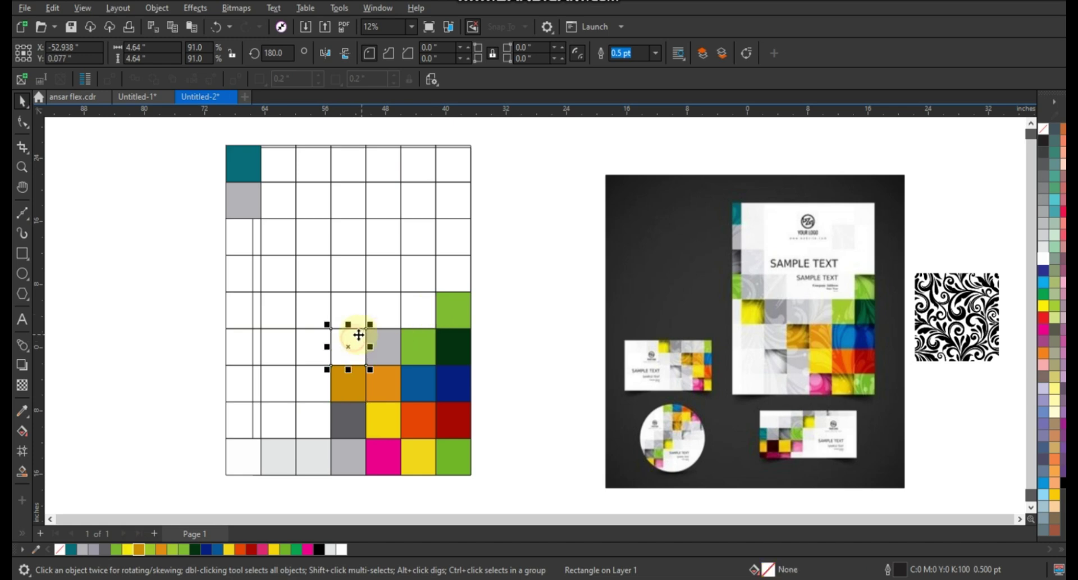
click(82, 549)
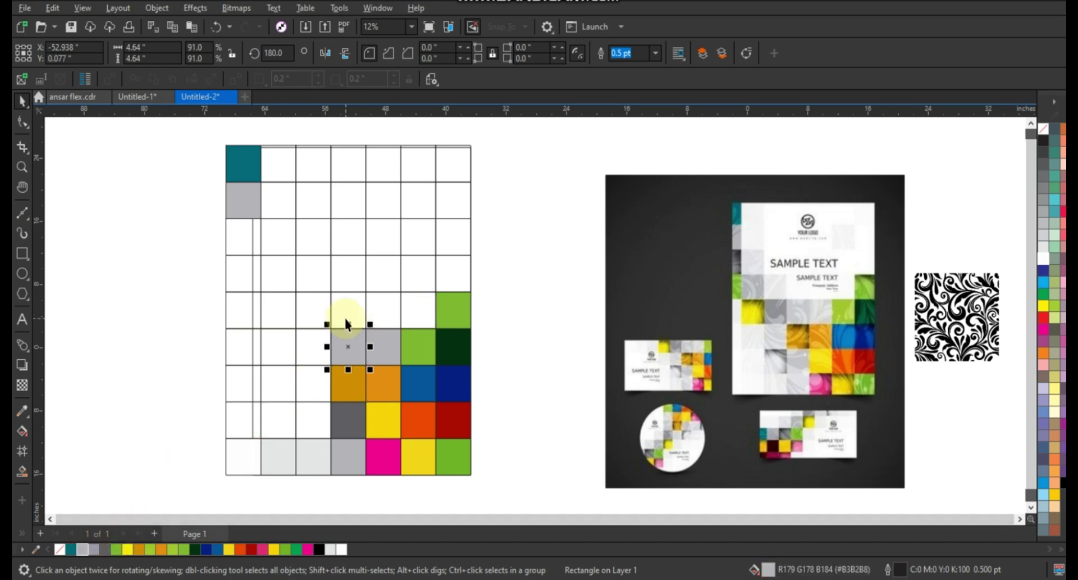
- Fill the next column down with dark grey, light grey and lavender-grey
click(308, 343)
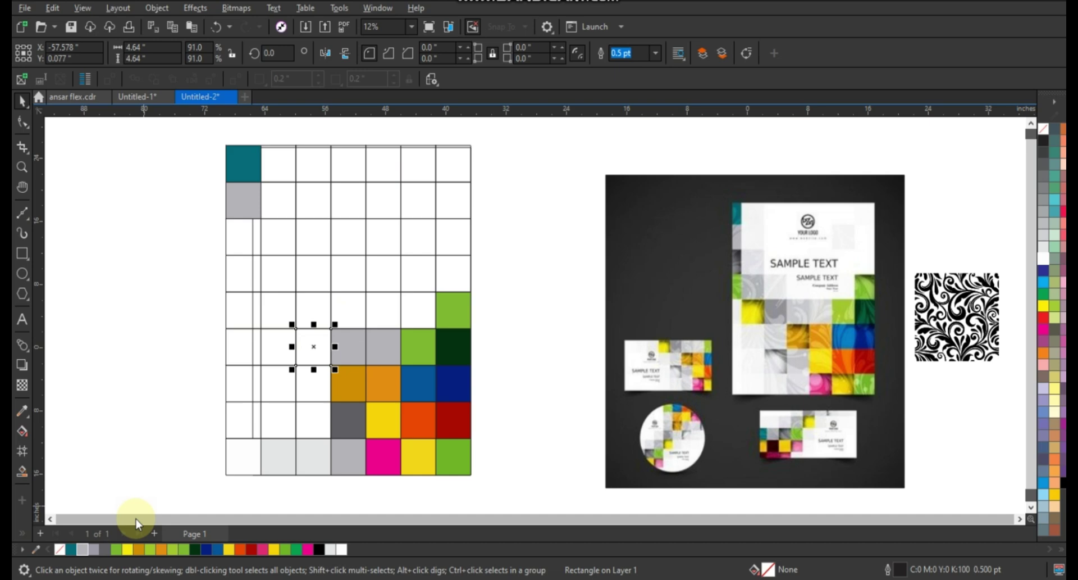
click(104, 549)
click(312, 388)
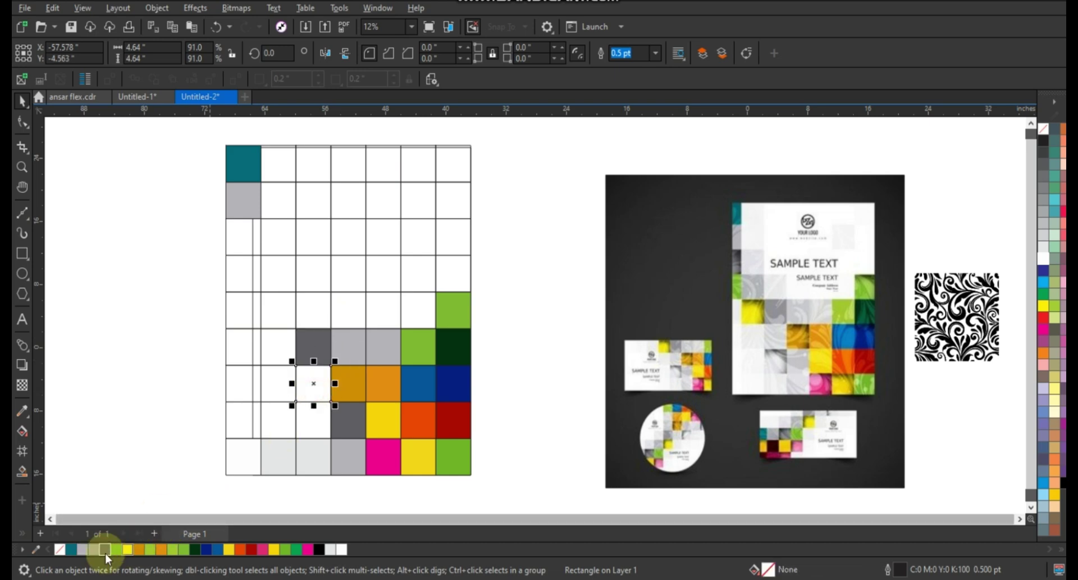
click(87, 551)
click(311, 417)
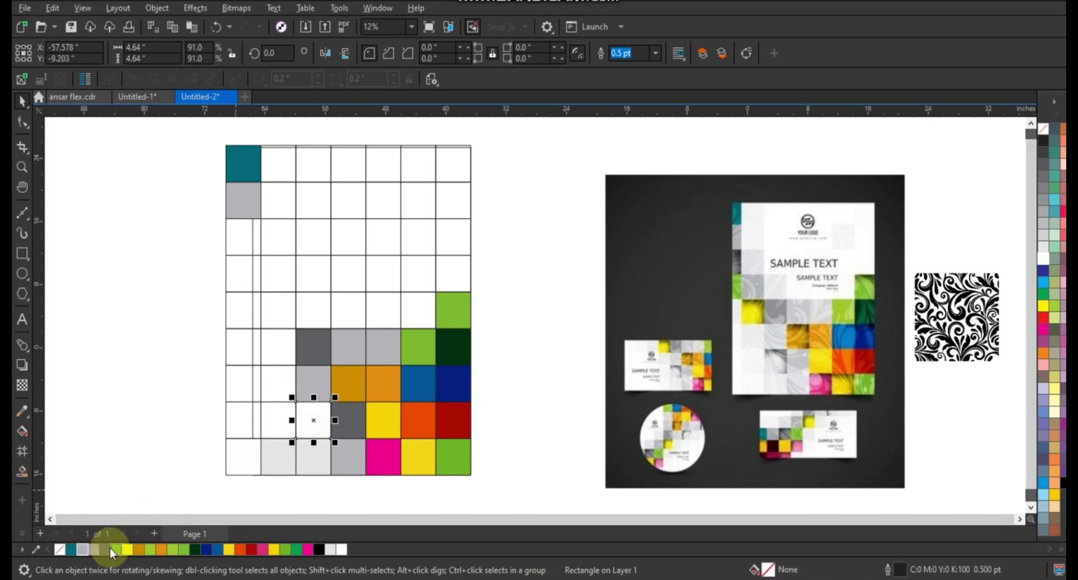
click(97, 553)
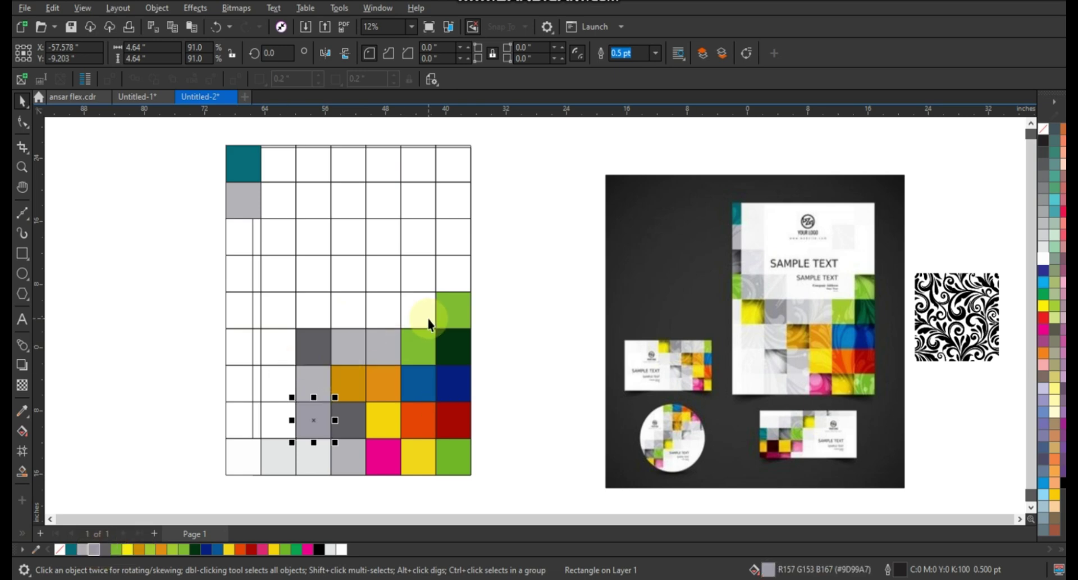
click(257, 316)
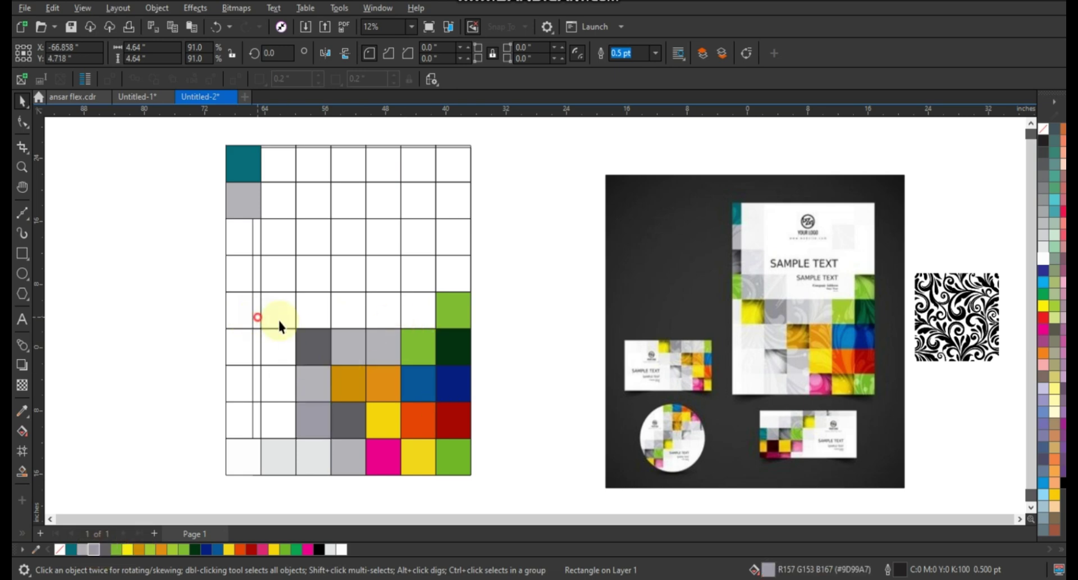
- Fill left-side cells with yellow-green and light grey, and another cell with yellow
click(150, 549)
click(239, 352)
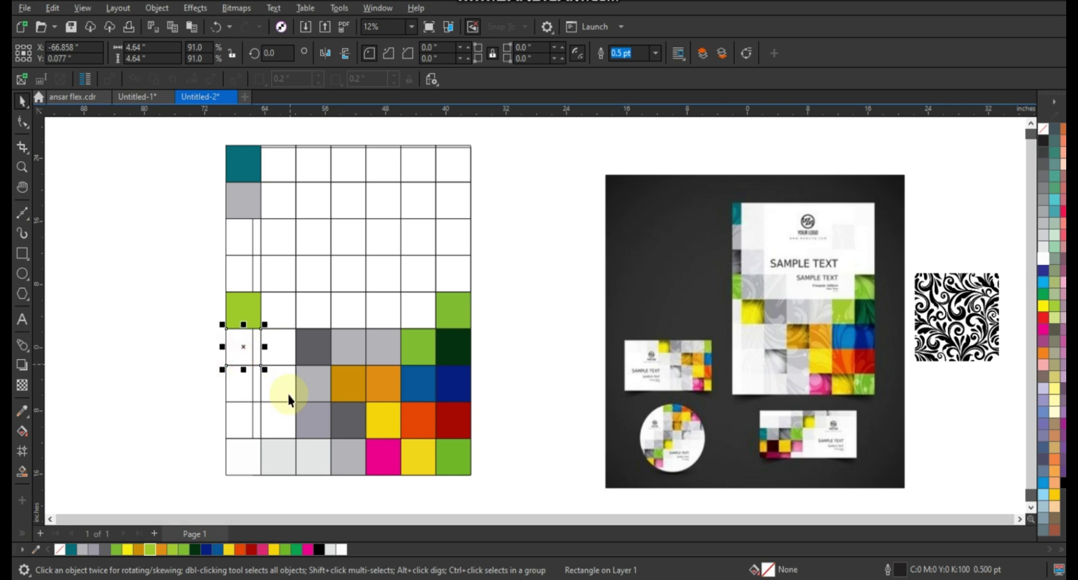
click(88, 549)
click(239, 392)
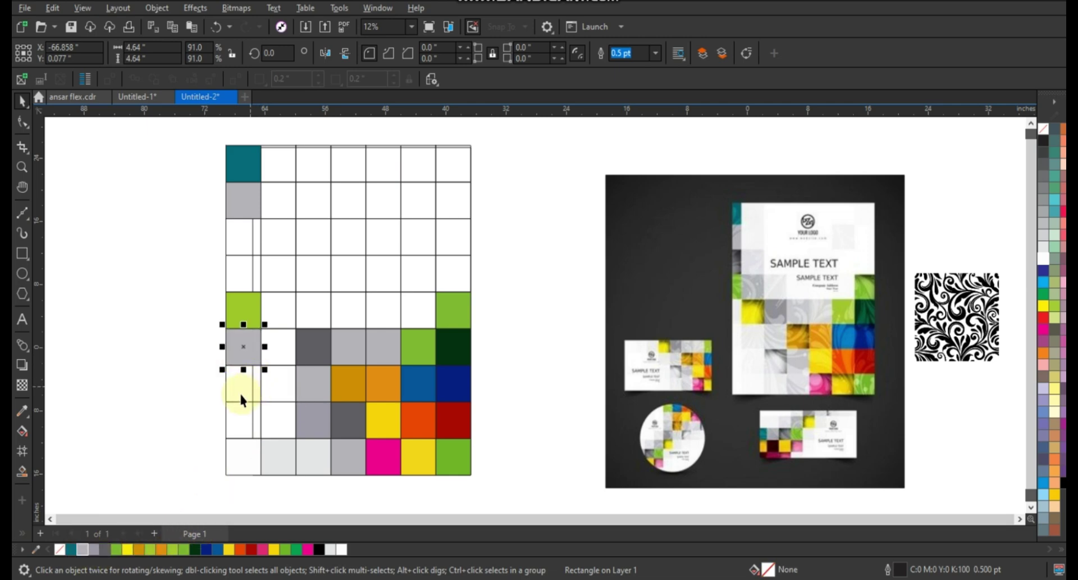
click(330, 549)
click(284, 353)
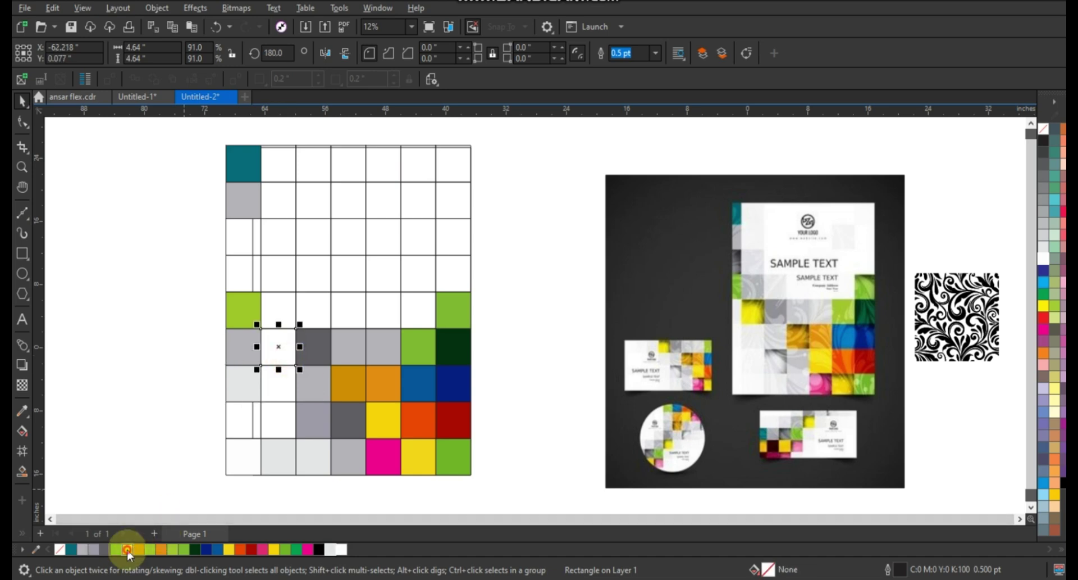
click(127, 549)
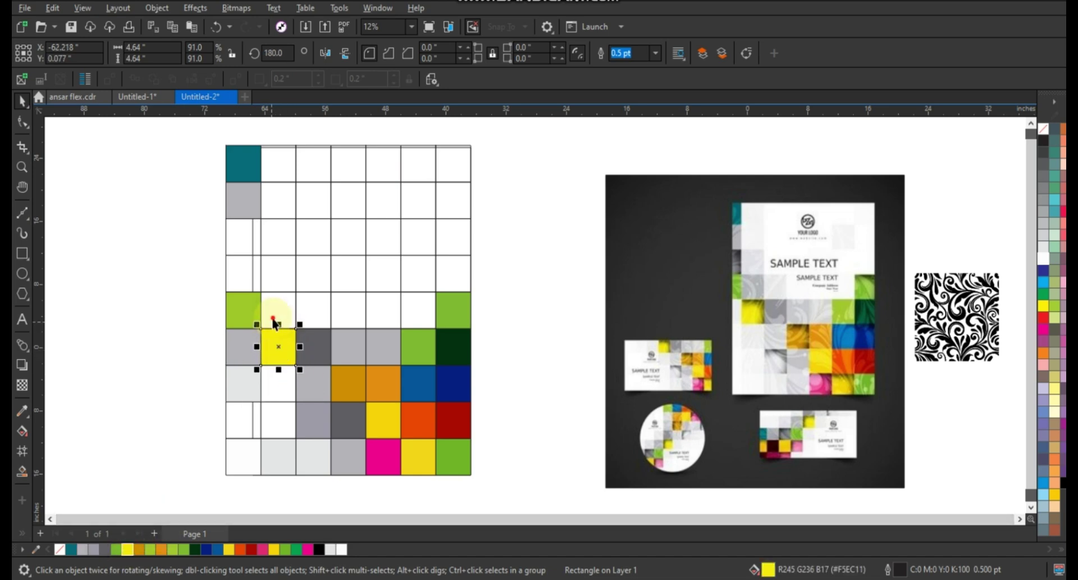
- Fill the cells above the yellow square with grey, then lighten one to a lighter grey
click(275, 311)
click(93, 550)
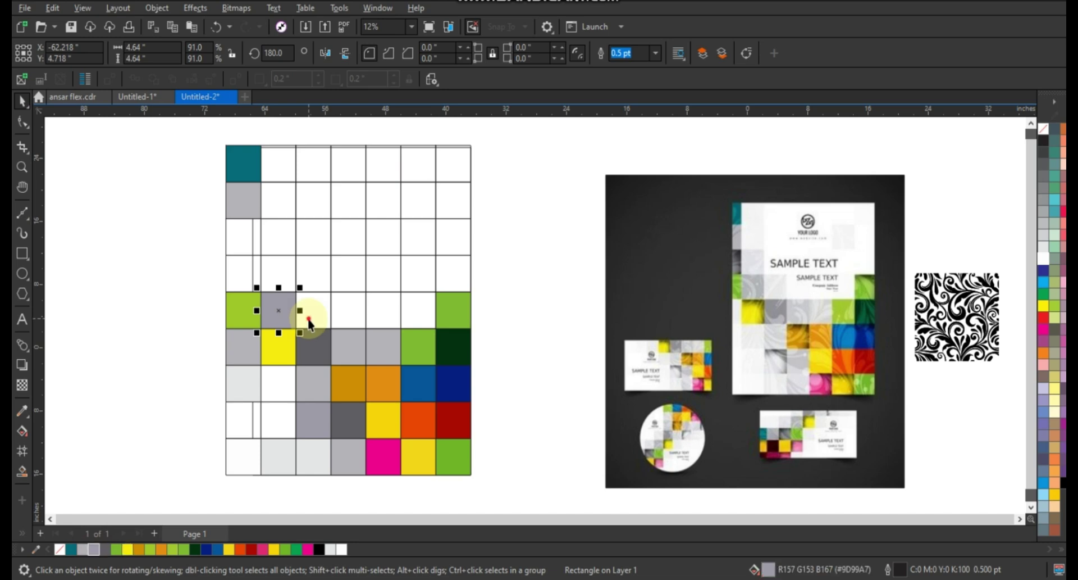
click(308, 313)
click(97, 550)
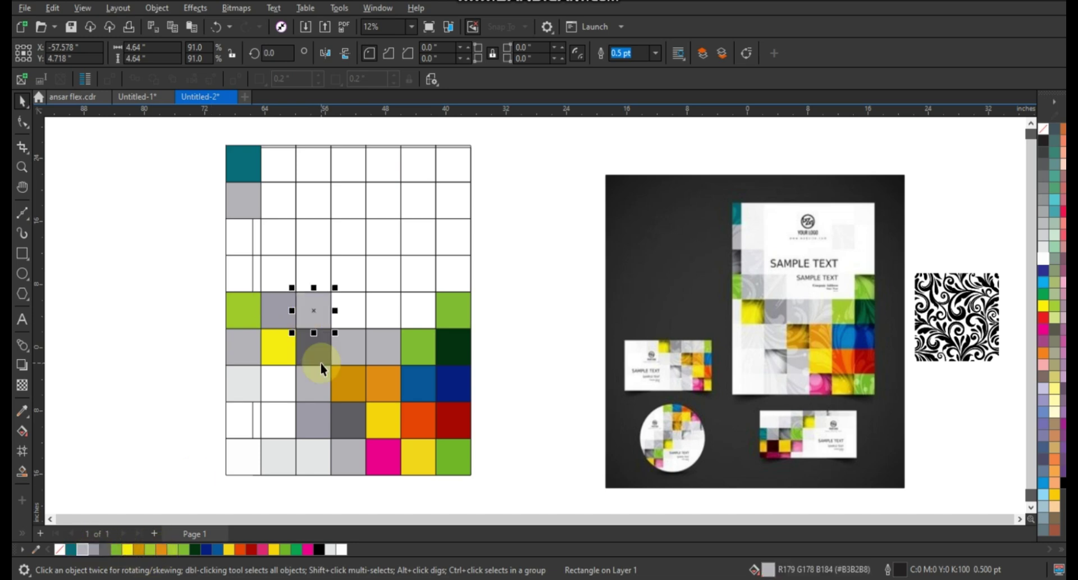
click(327, 550)
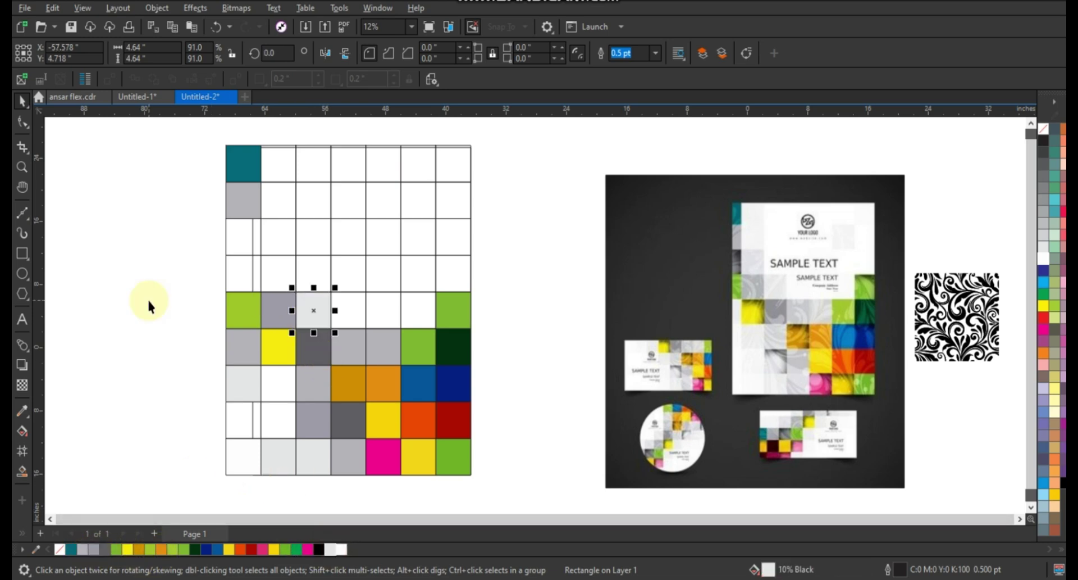
click(147, 298)
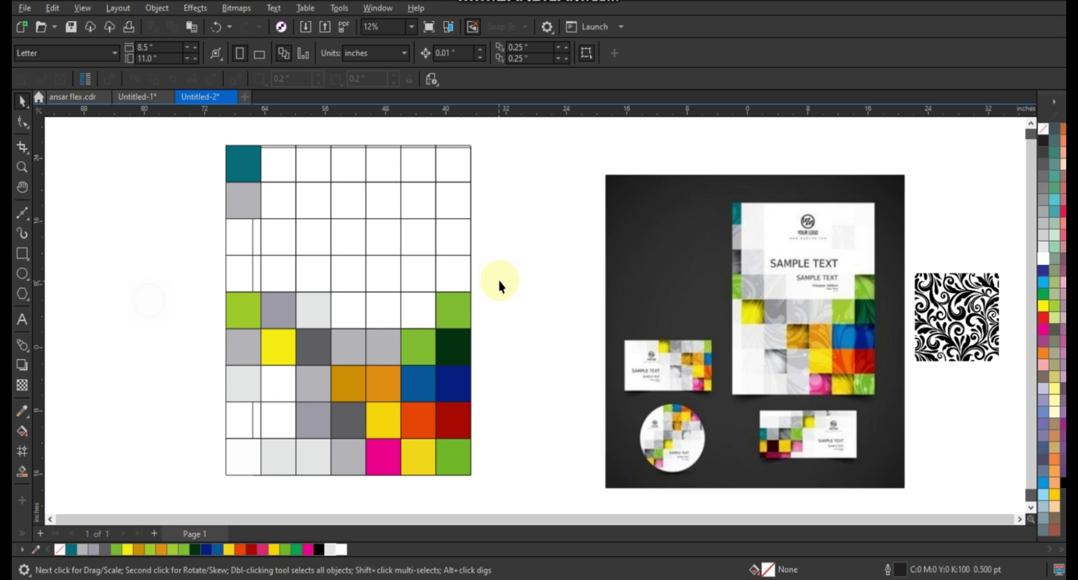
- Fill two left-column cells with dark grey and grey
click(241, 274)
click(104, 549)
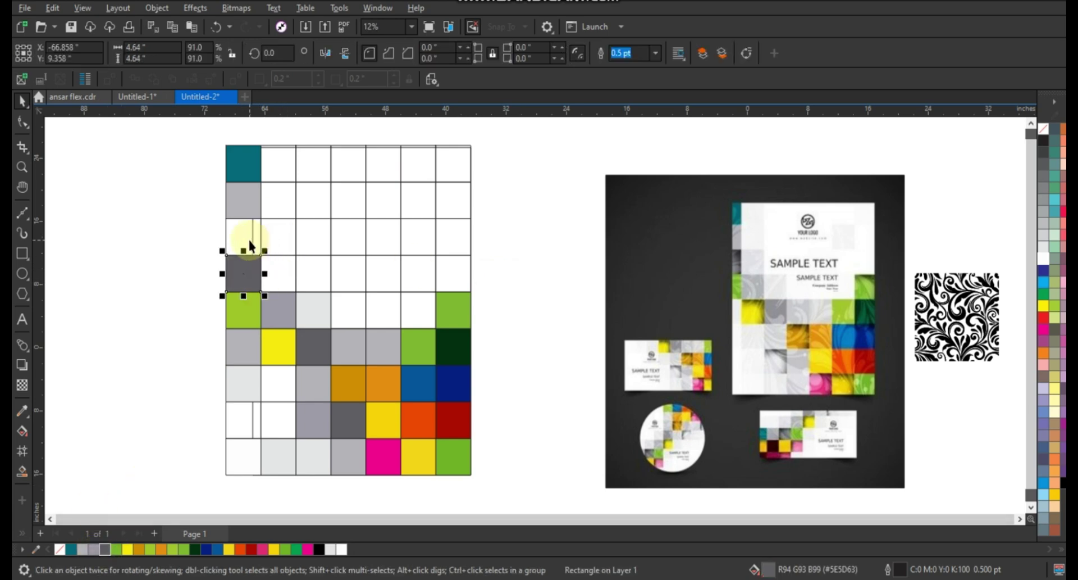
click(250, 246)
click(93, 549)
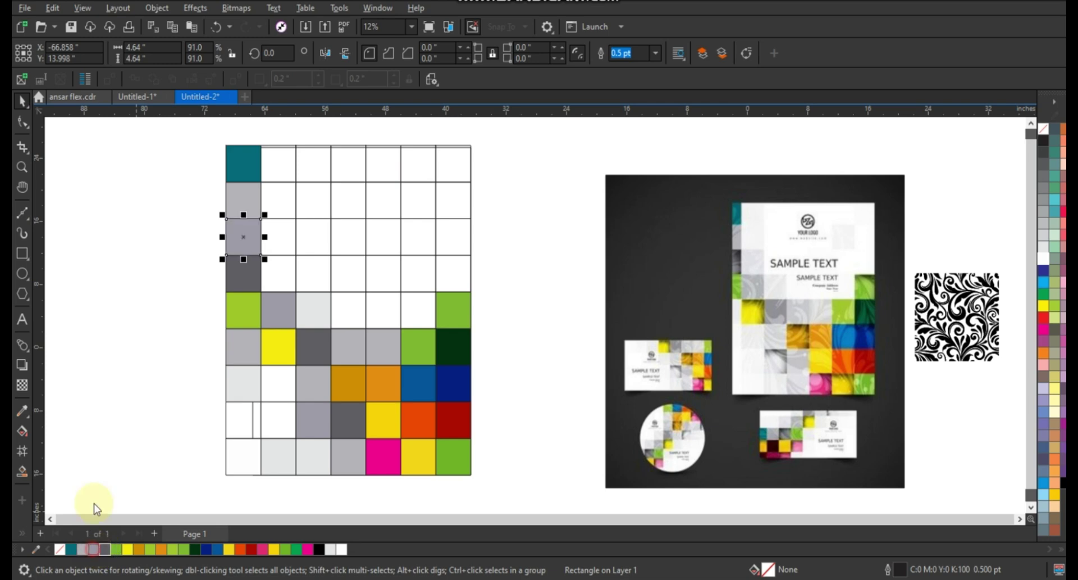
click(116, 320)
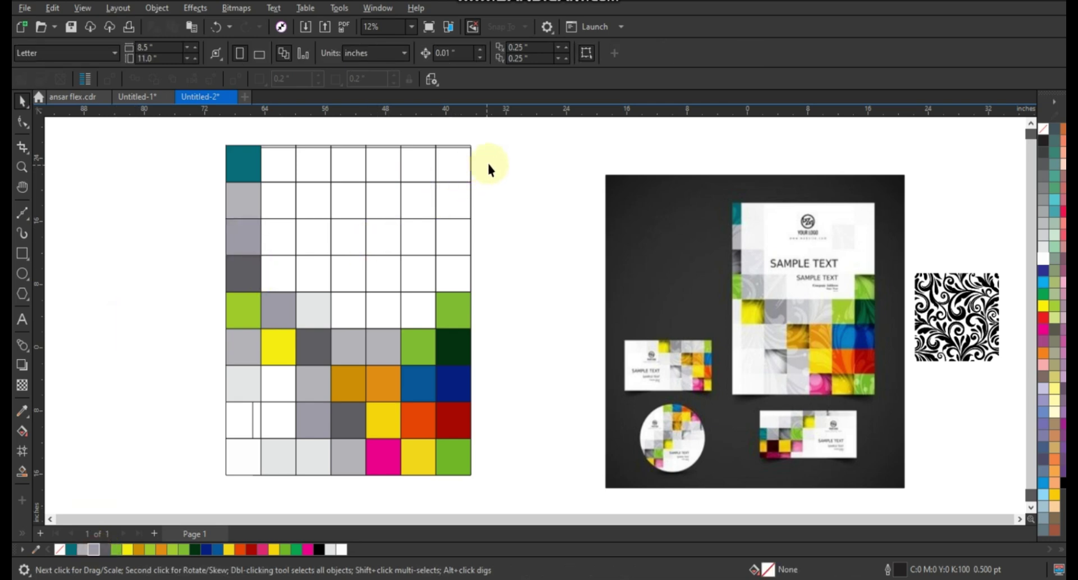
- Select all the coloured mosaic cells, including the teal top-left cell
click(456, 306)
shift+click(453, 354)
shift+click(457, 387)
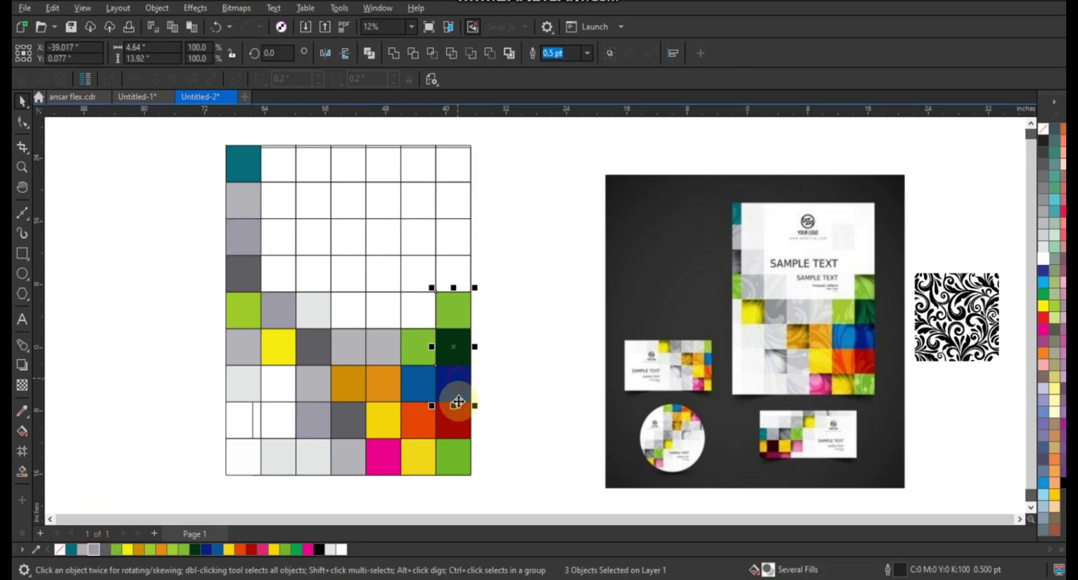
shift+click(455, 420)
shift+click(455, 456)
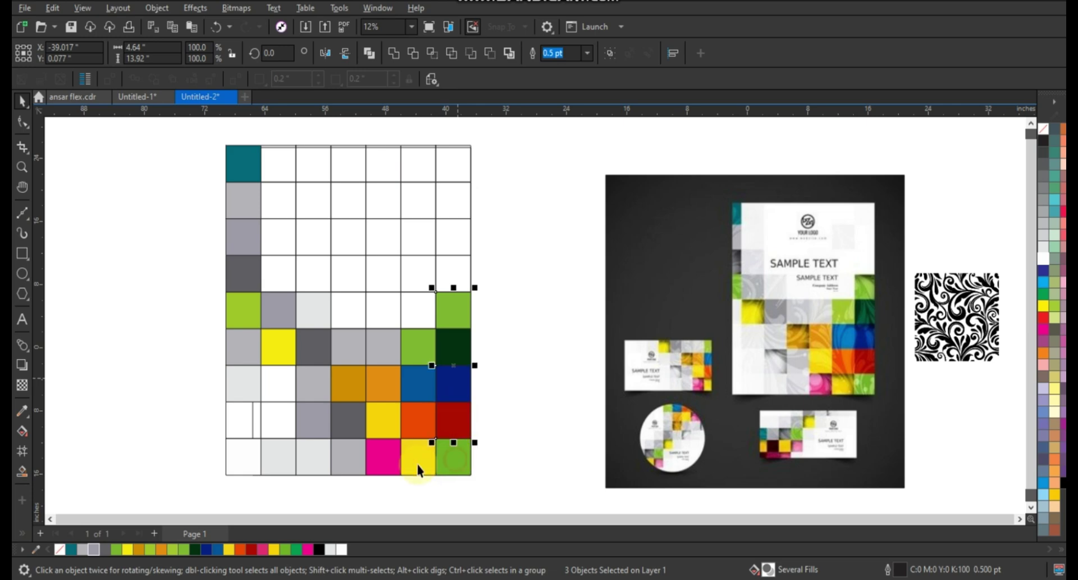
shift+click(421, 422)
shift+click(388, 343)
shift+click(389, 455)
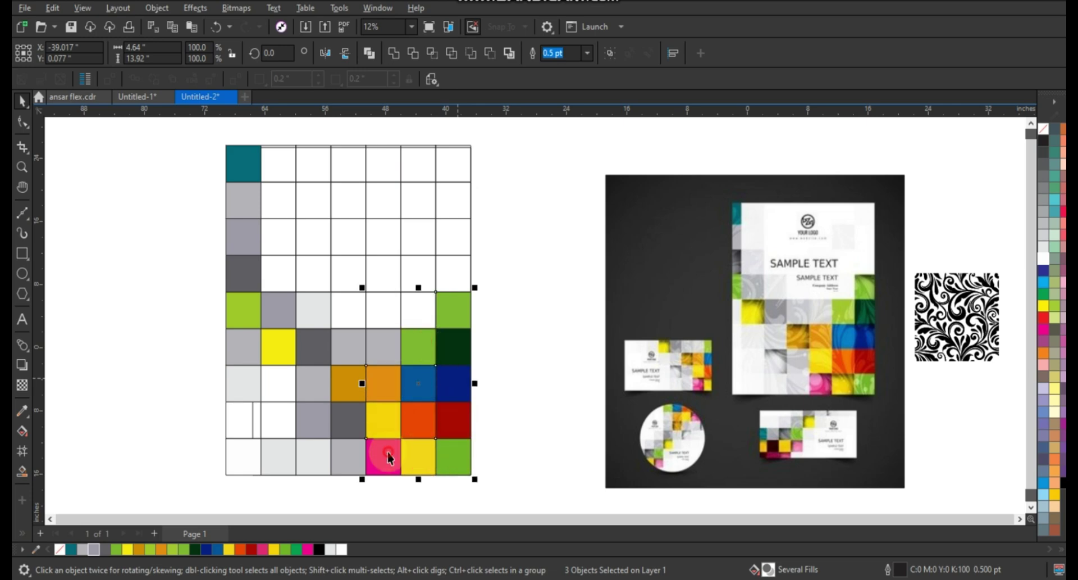
shift+click(345, 421)
shift+click(349, 385)
shift+click(319, 343)
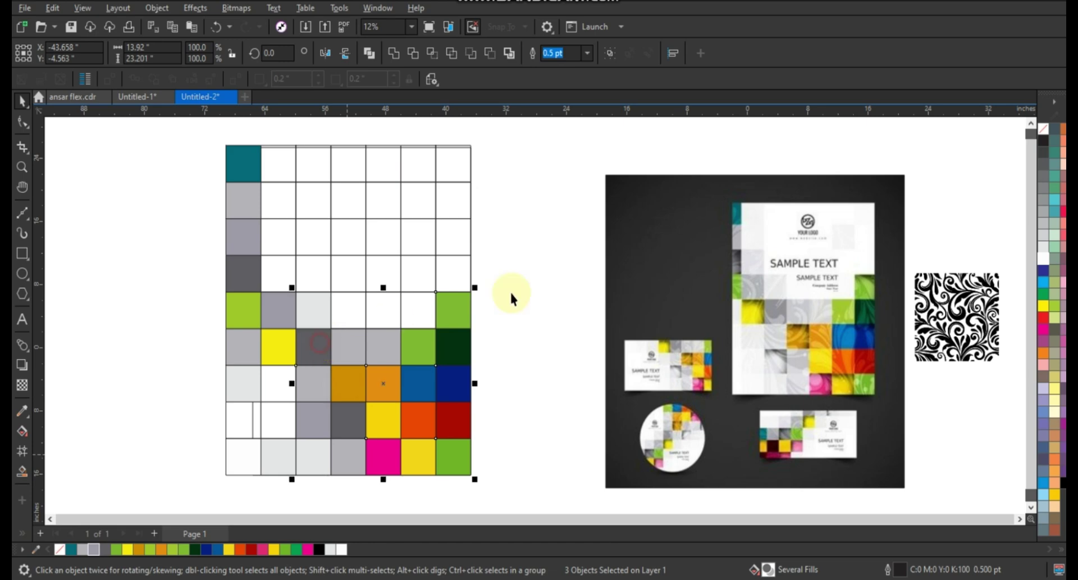
drag(479, 320, 186, 467)
shift+click(242, 275)
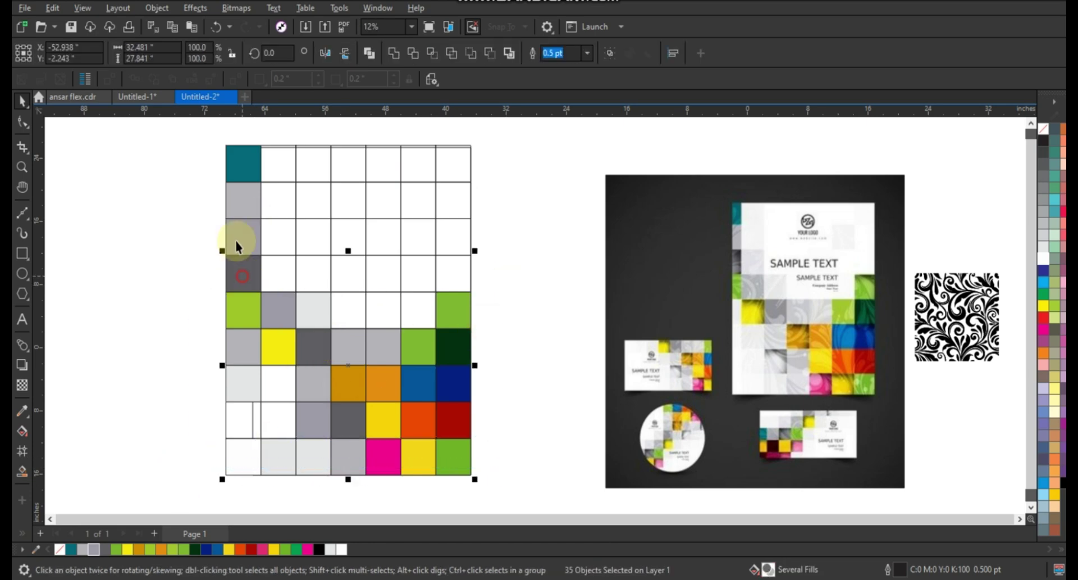
shift+click(247, 168)
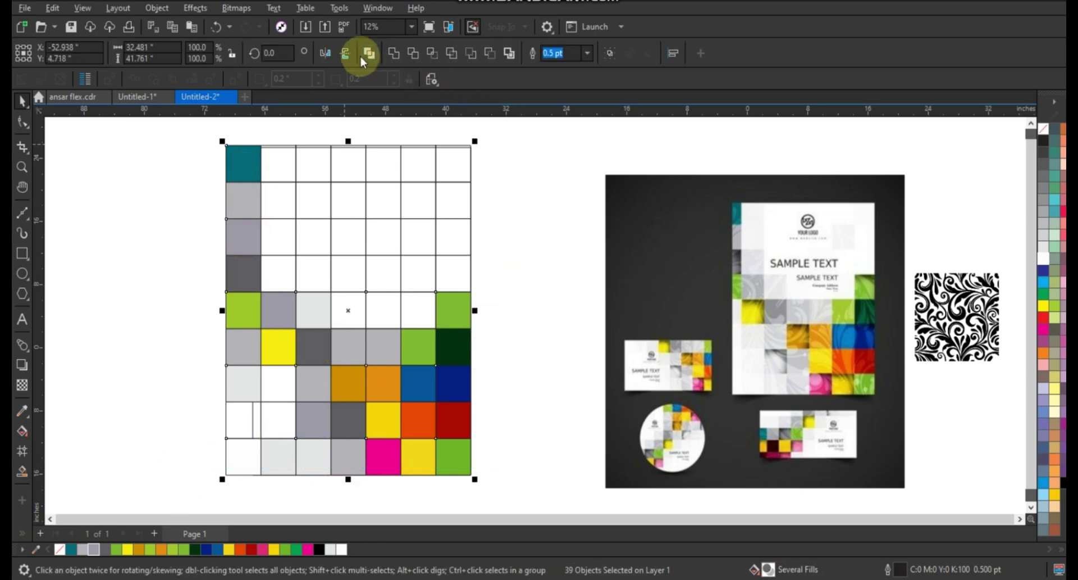
- Remove the outlines from the selected cells and group them
right_click(1044, 130)
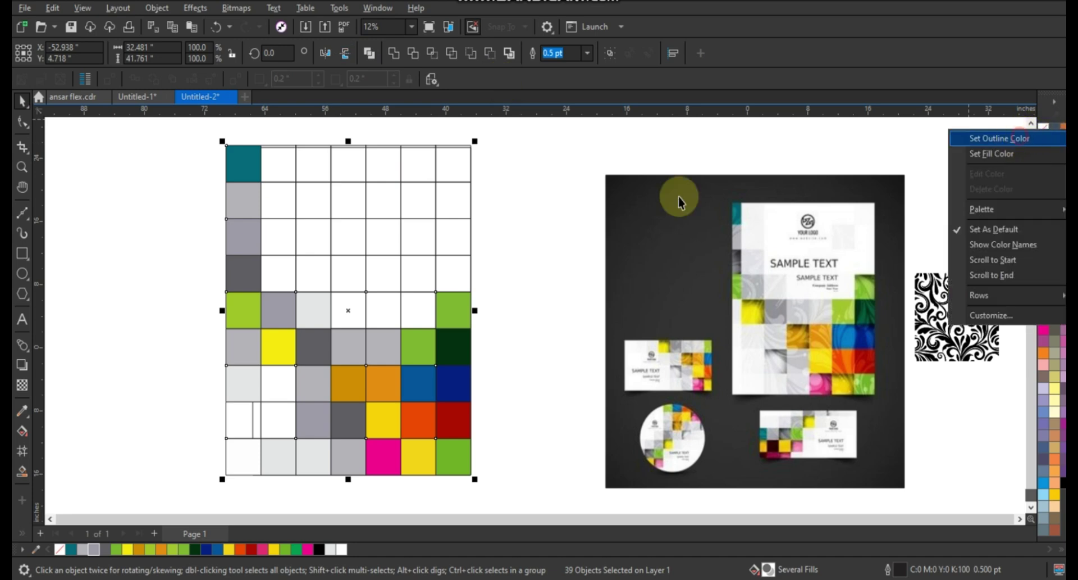
click(1020, 136)
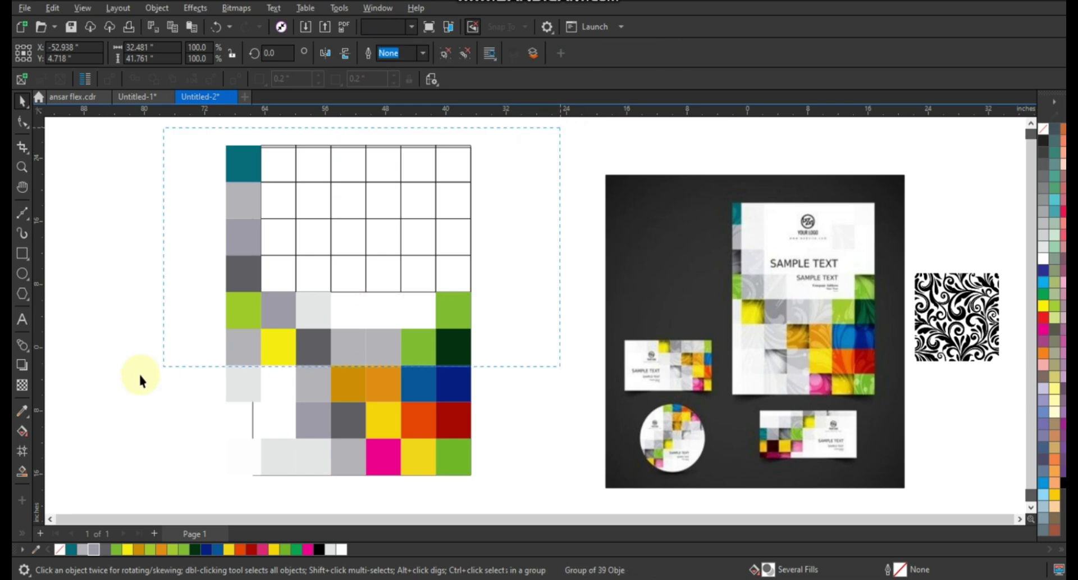
key(ctrl+g)
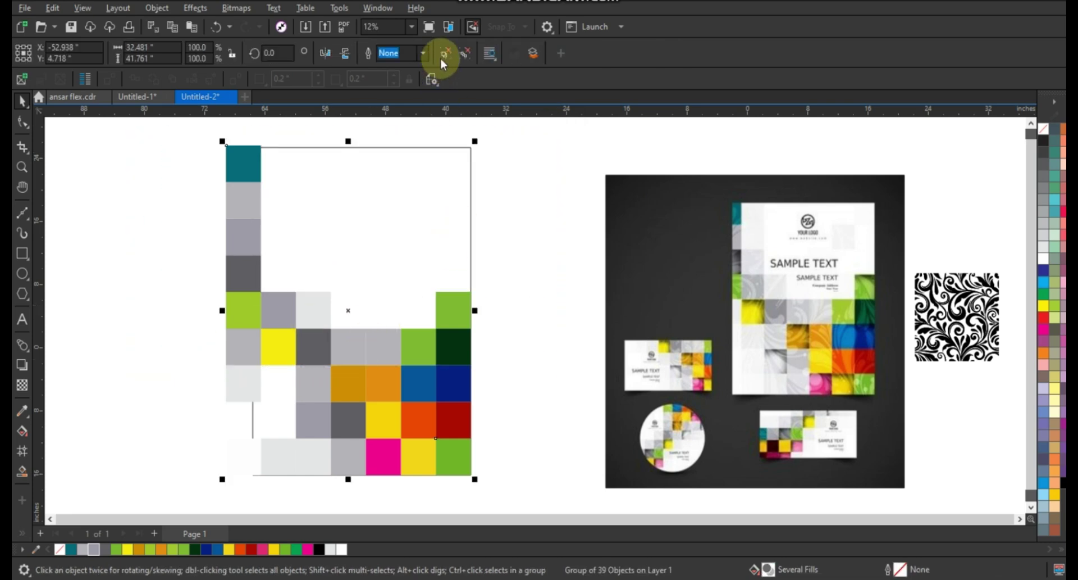
- Ungroup and give the dark right-edge square a fountain transparency
click(443, 55)
click(453, 347)
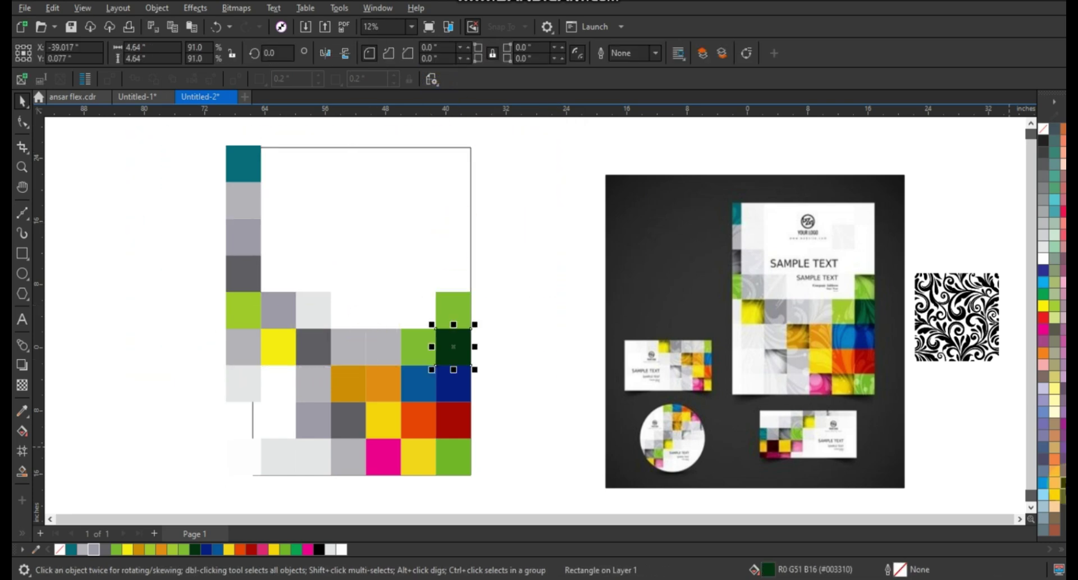
click(22, 385)
drag(463, 343, 472, 375)
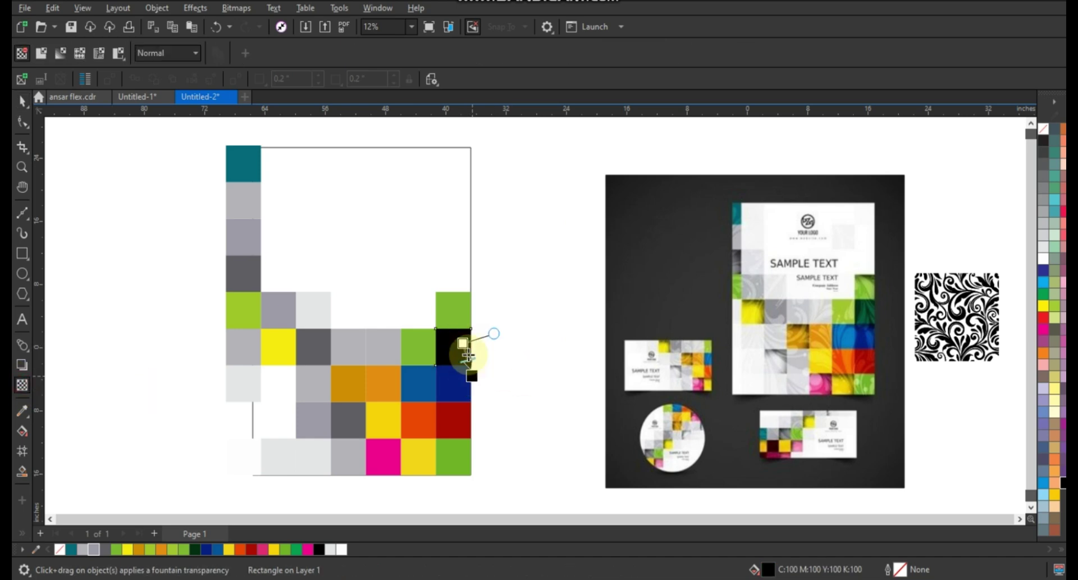
- Undo the earlier fountain transparency and fill on the right-edge square
key(ctrl+z)
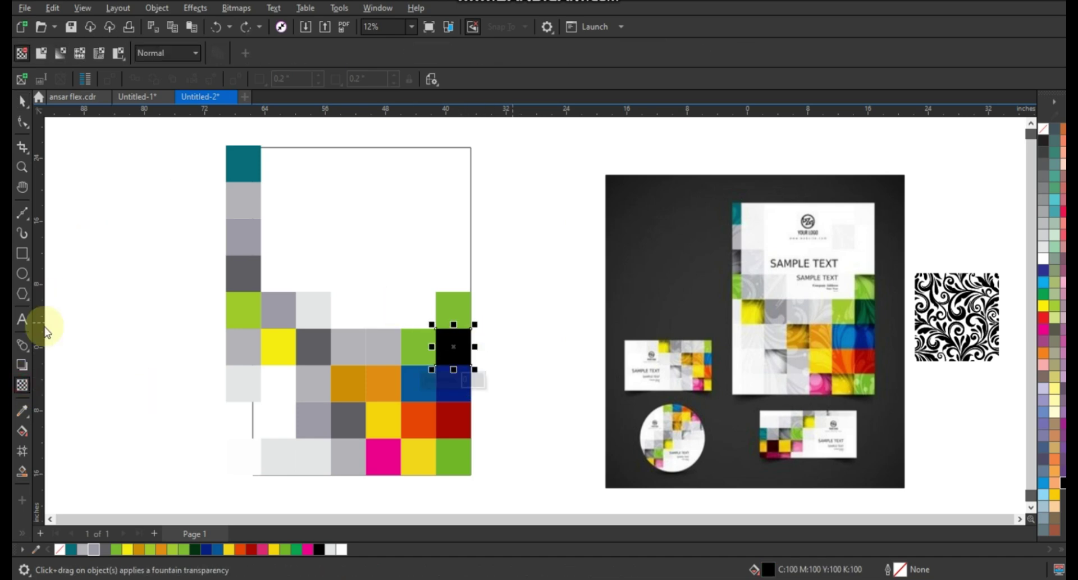
key(ctrl+z)
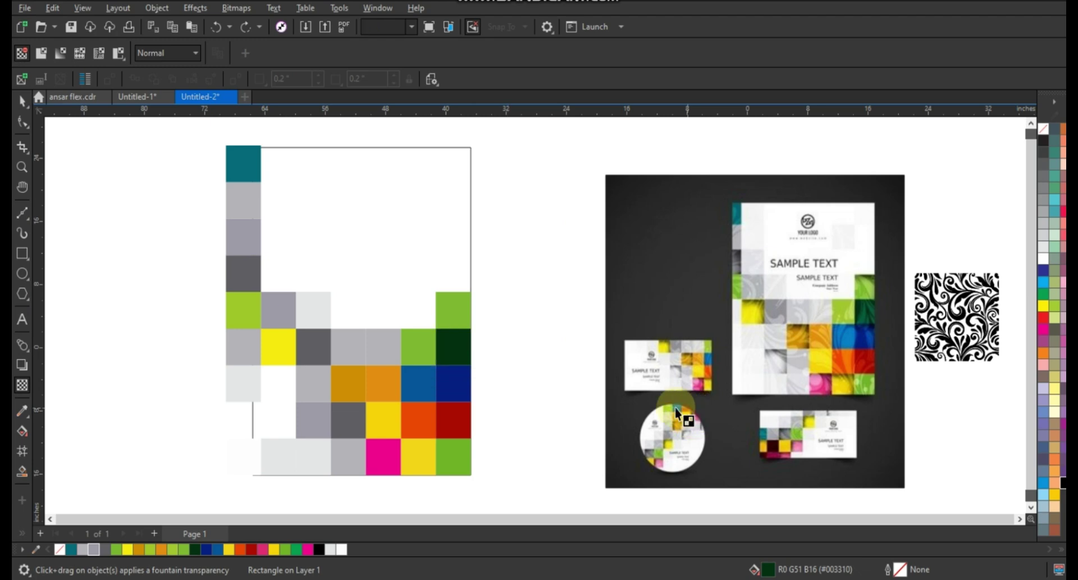
click(23, 101)
click(464, 353)
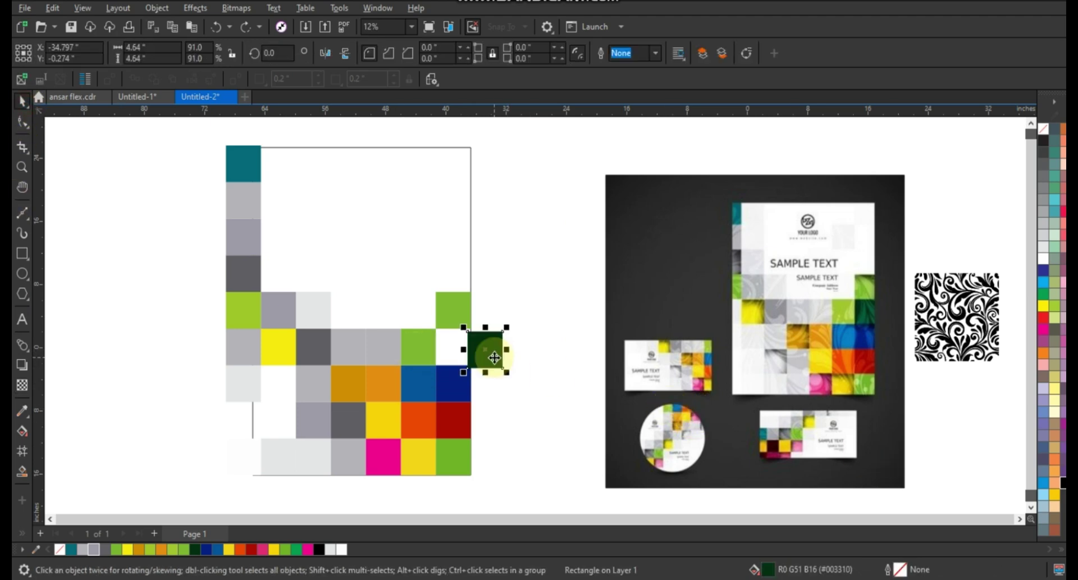
- Fill the right-edge square black and give it a fountain transparency ending at 100
scroll(500, 359, up, 5)
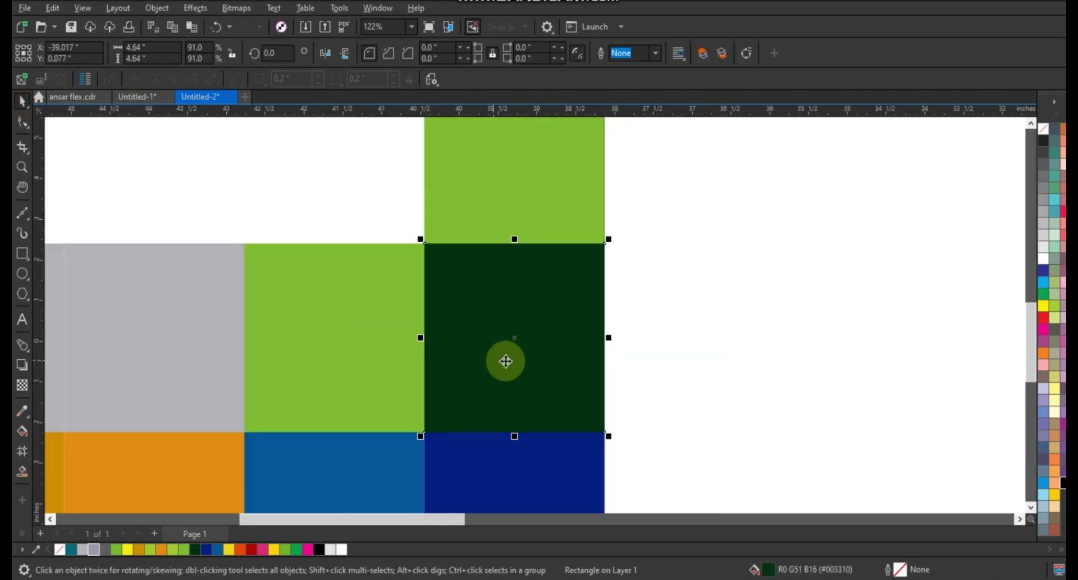
click(1056, 483)
click(22, 387)
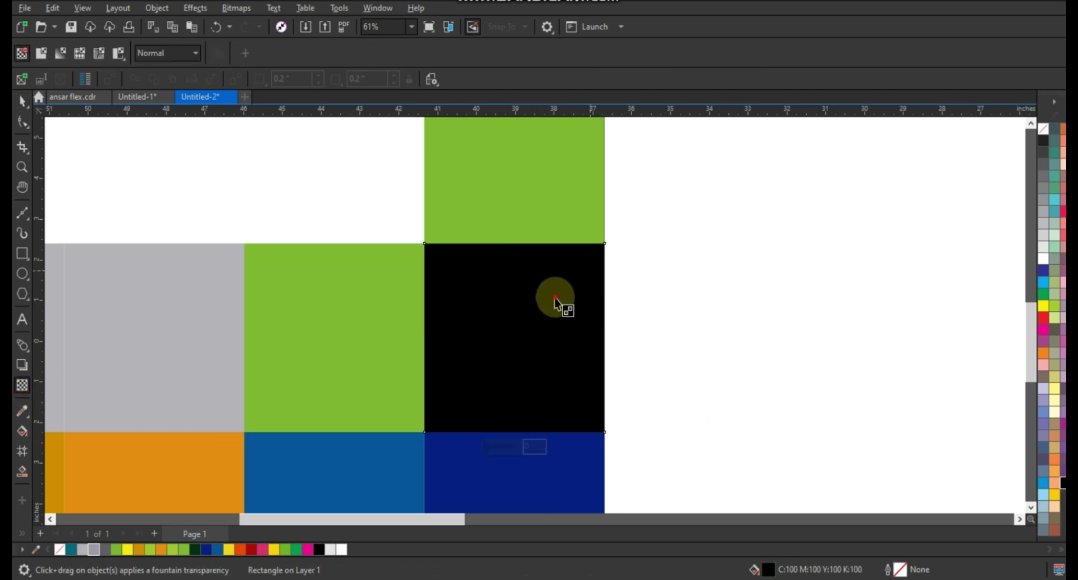
mouse_move(522, 314)
mouse_down()
mouse_move(594, 282)
mouse_move(628, 244)
mouse_up()
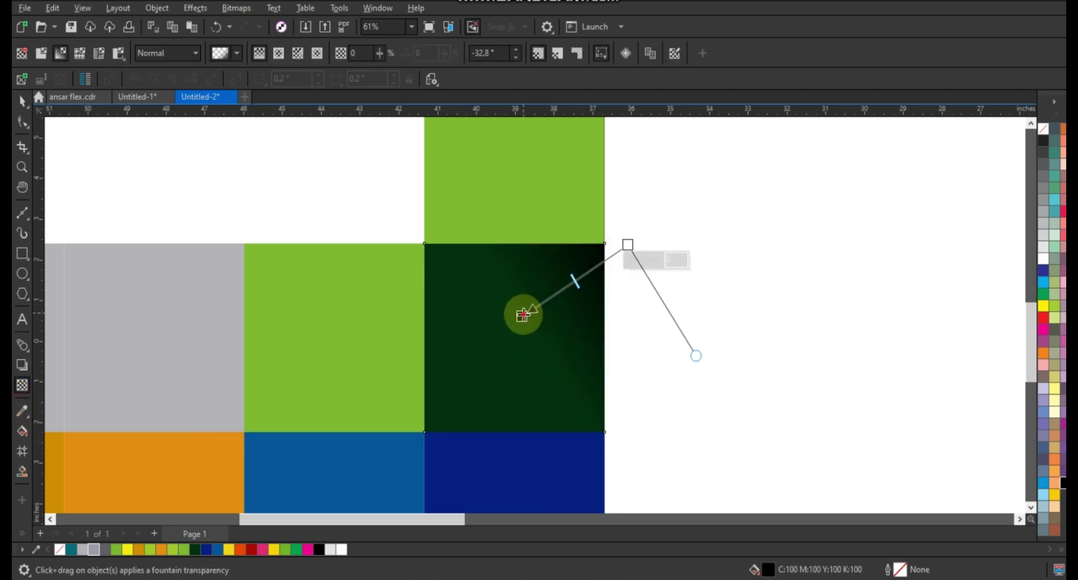
click(523, 315)
click(22, 101)
scroll(679, 264, down, 3)
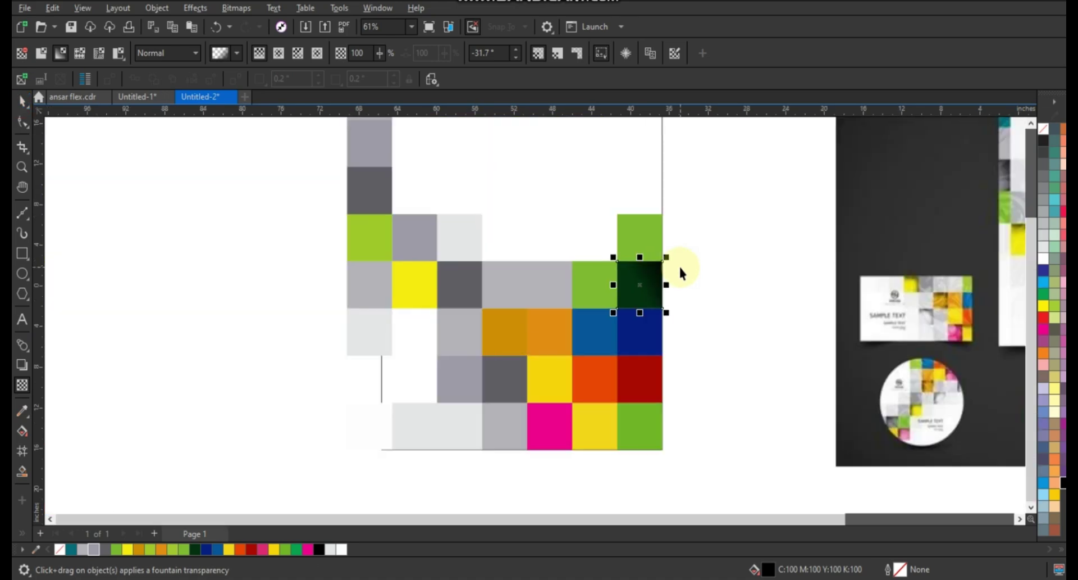
key(space)
- Select the whole tile group, zoom in on it, then clear the selection
scroll(144, 298, down, 2)
click(308, 247)
key(shift+F2)
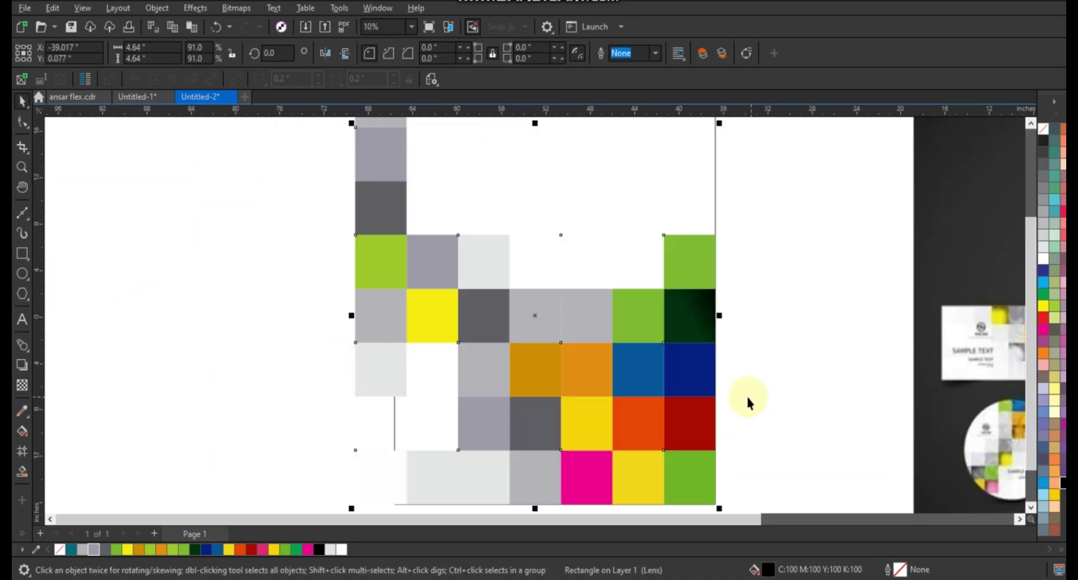
scroll(210, 242, down, 1)
scroll(274, 251, down, 2)
click(274, 250)
- Zoom in on the mosaic page area and try selecting individual tiles
click(20, 168)
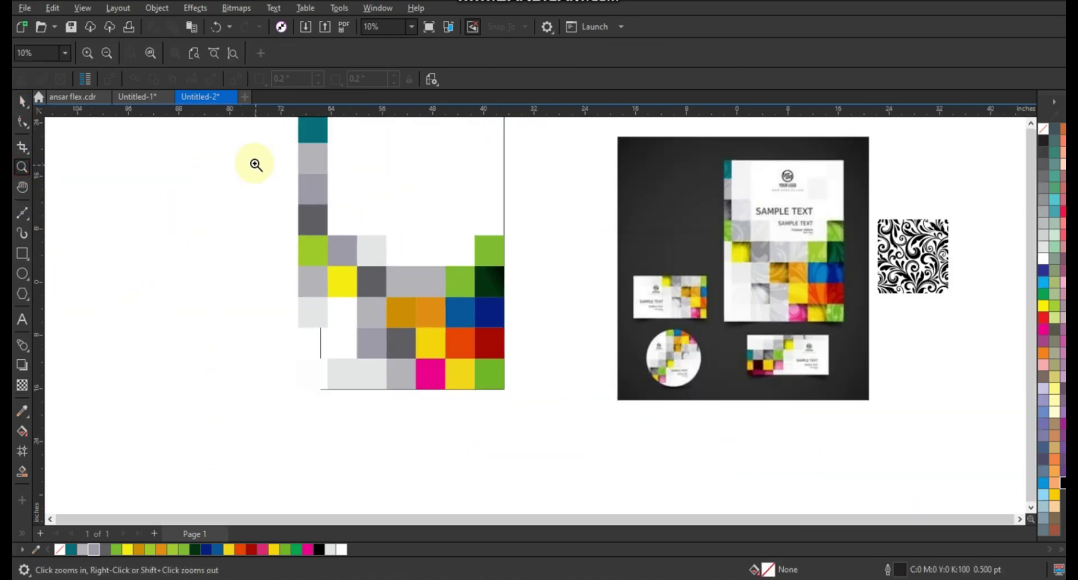
drag(255, 163, 882, 421)
click(25, 100)
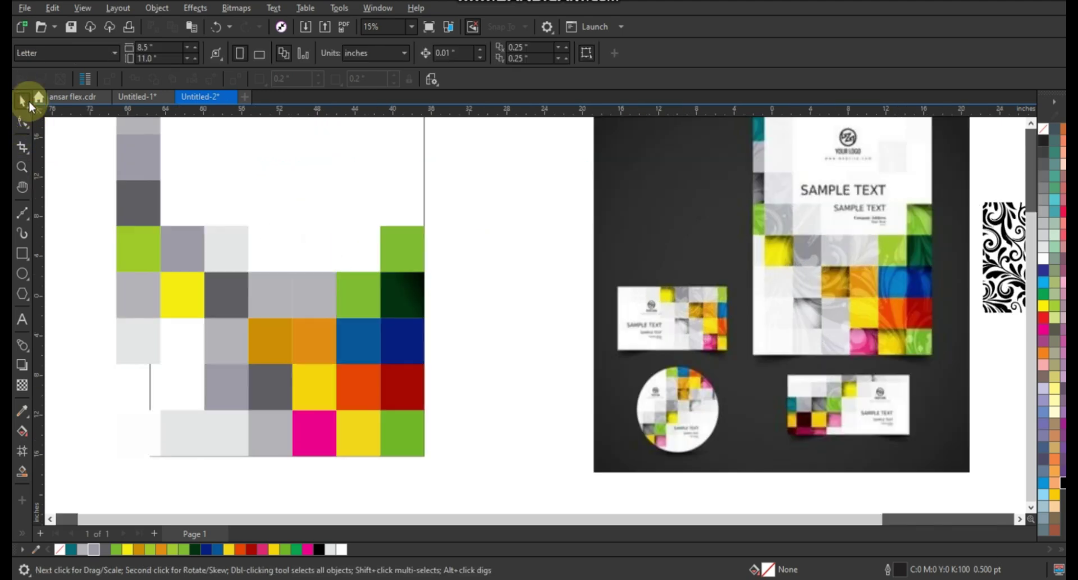
click(414, 291)
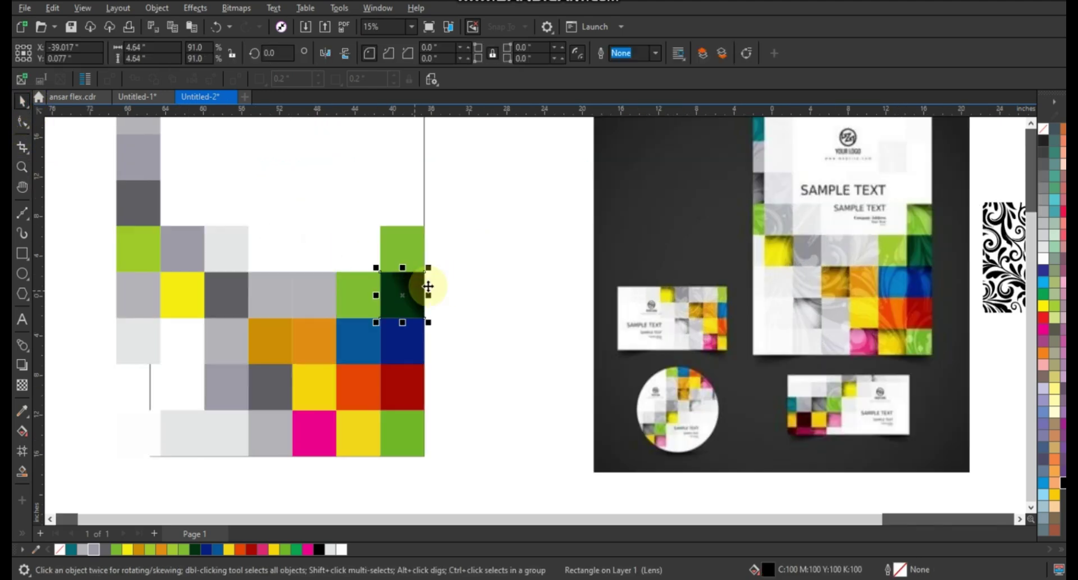
click(312, 339)
click(484, 347)
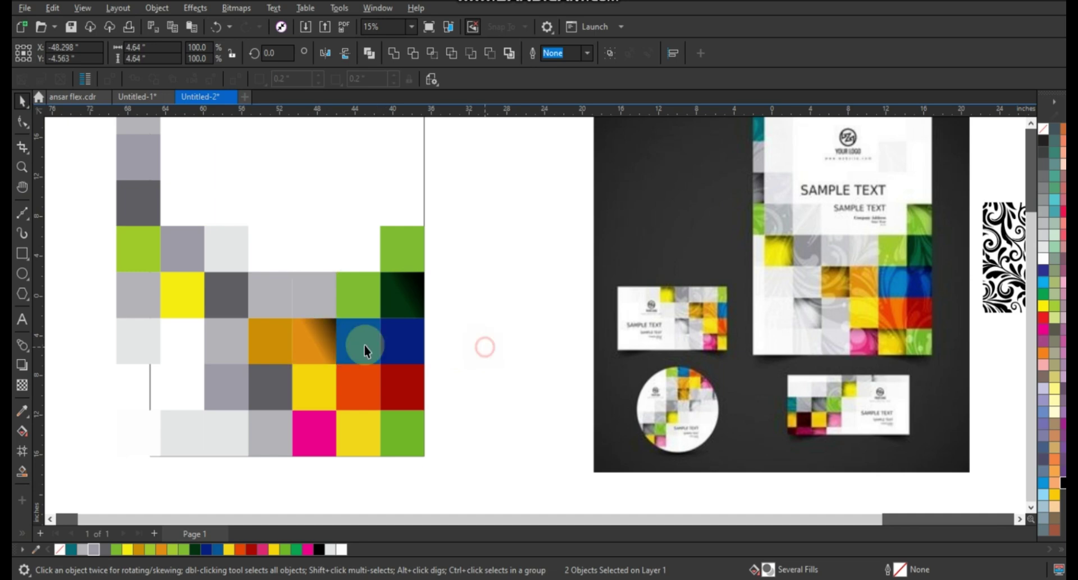
- Give the orange tile a fountain transparency fade
click(328, 343)
click(22, 384)
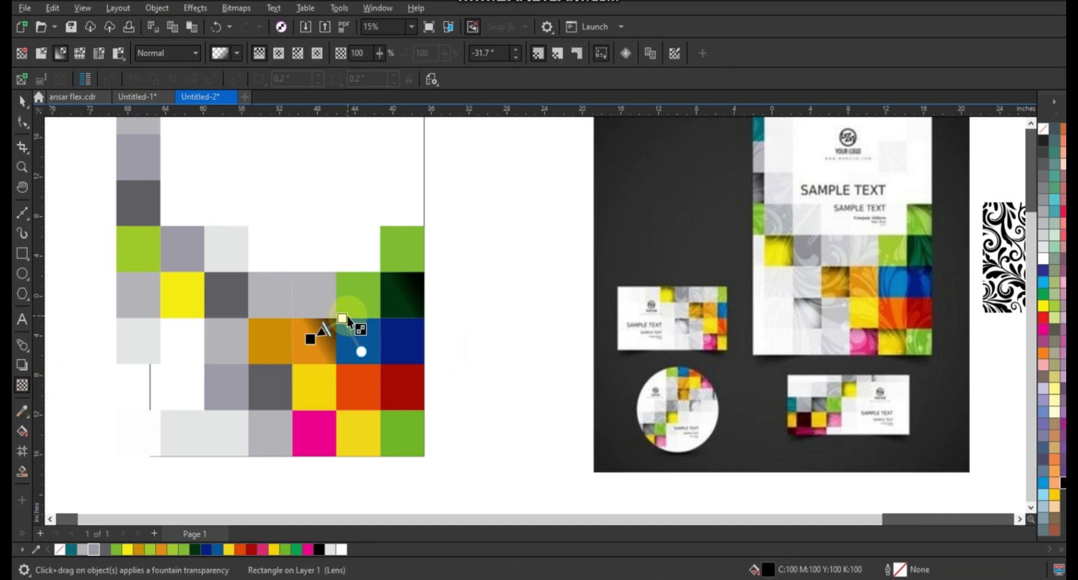
drag(342, 318, 353, 299)
click(24, 101)
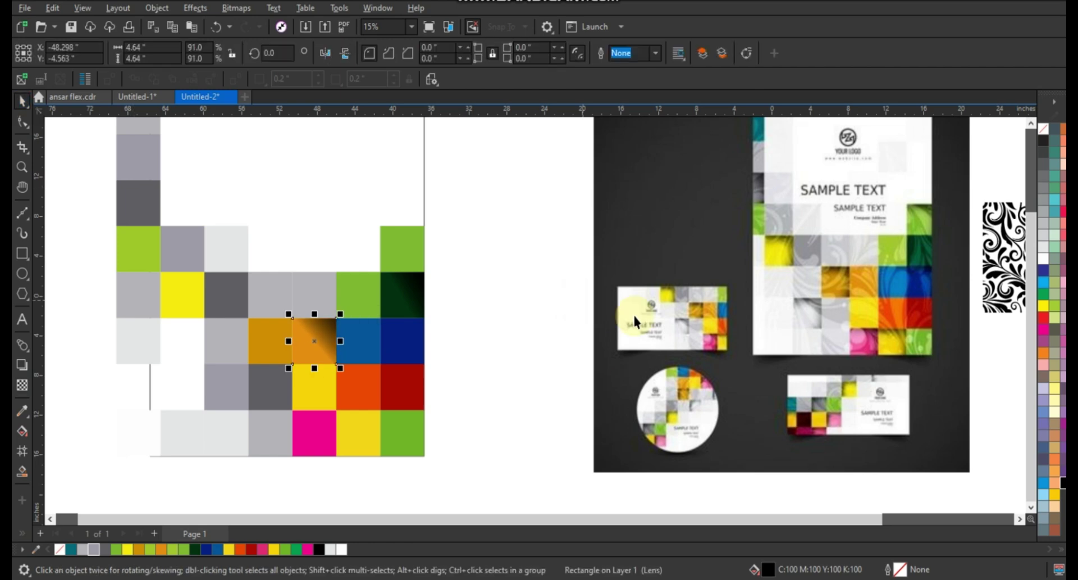
- Apply the same gradient fade to the gray tile left of the orange one
shift+click(420, 350)
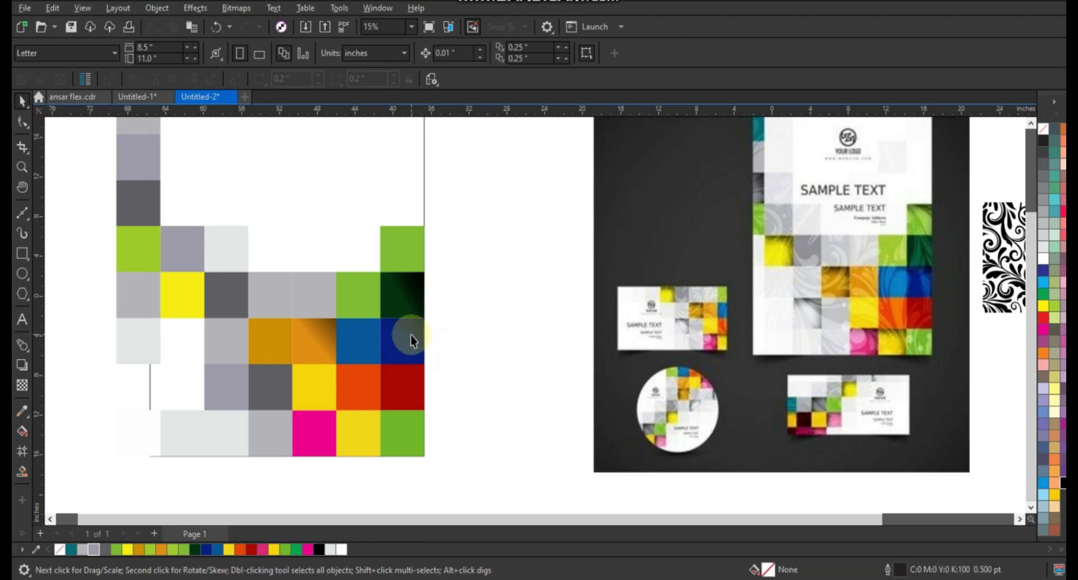
click(411, 337)
click(226, 382)
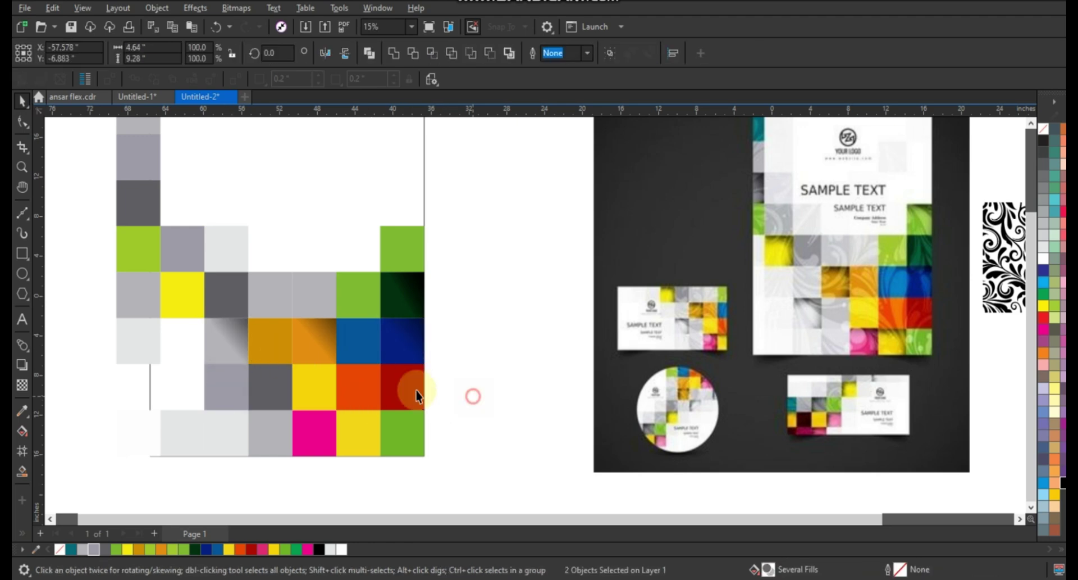
click(474, 393)
click(234, 341)
- Isolate the pink tile for the gradient fade, undoing a mistaken change
click(297, 423)
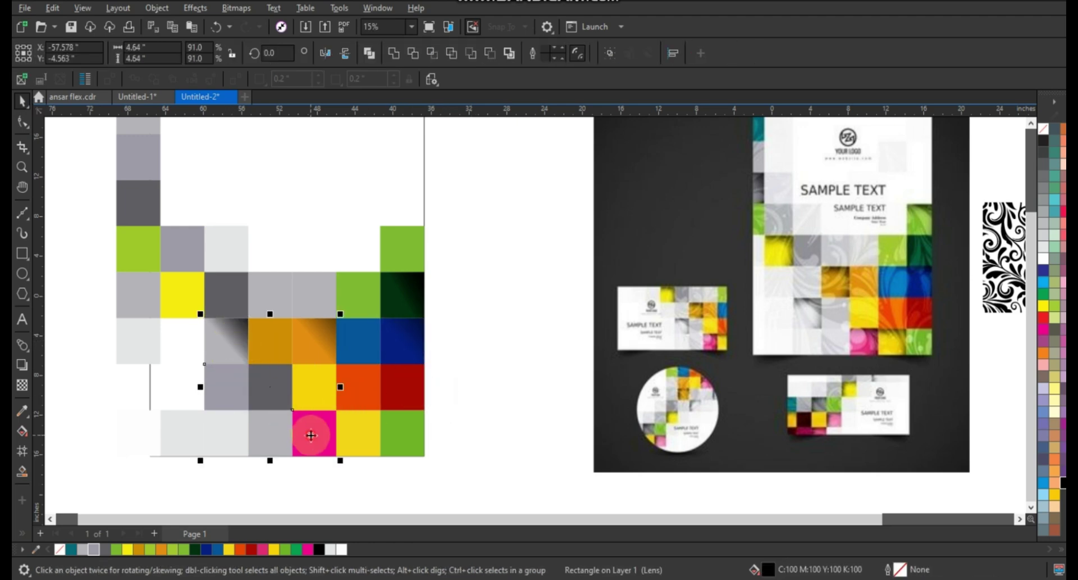
click(318, 430)
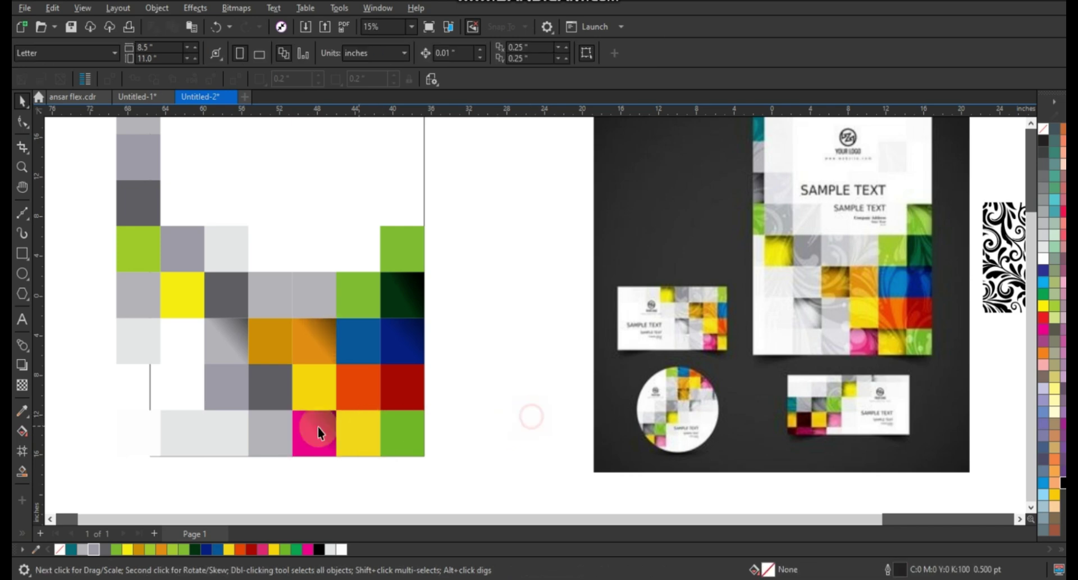
click(196, 289)
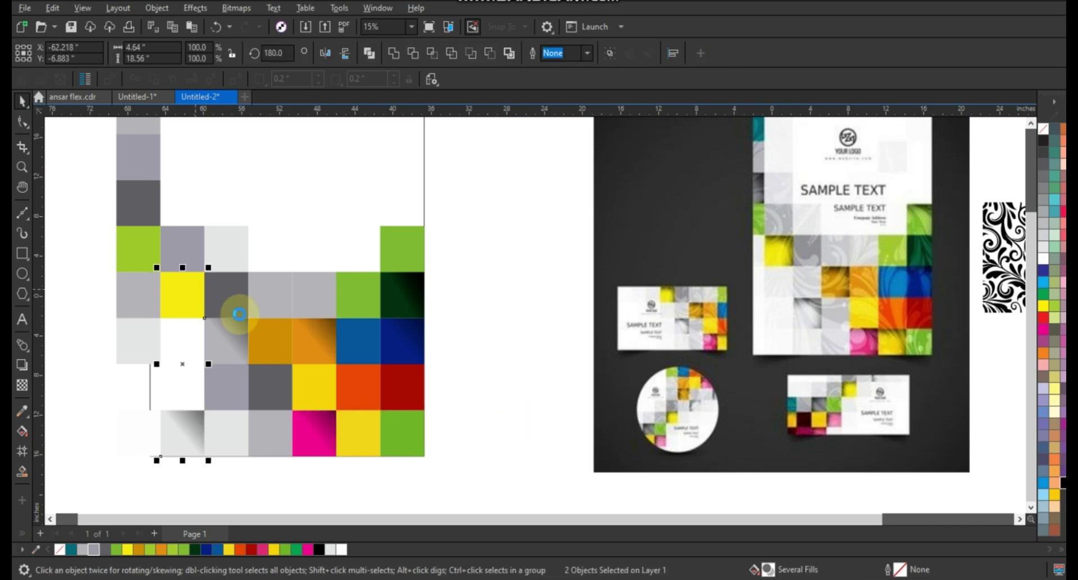
key(ctrl+z)
click(491, 343)
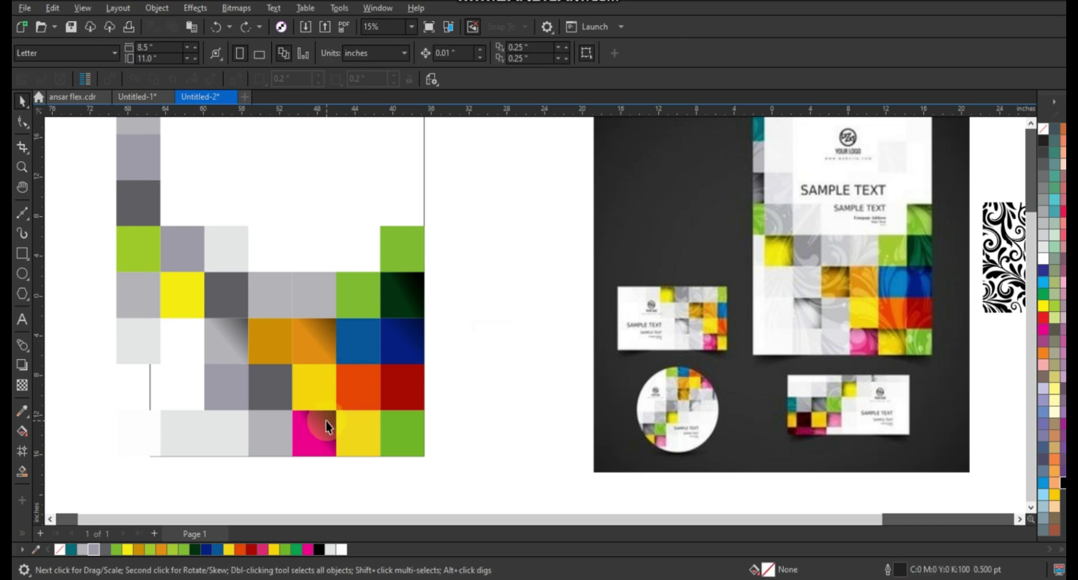
click(315, 428)
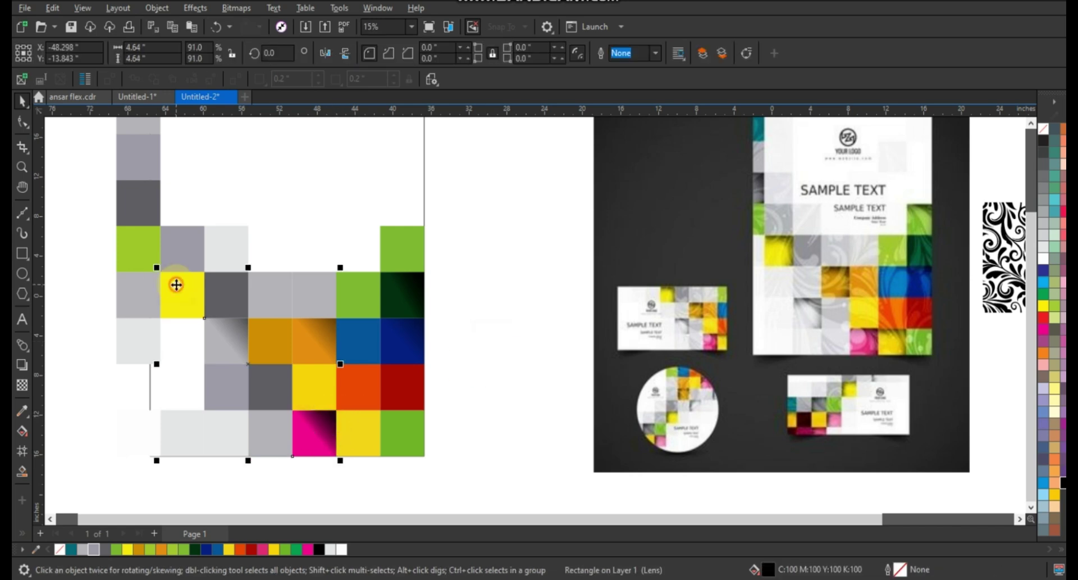
- Give the yellow tile the same gradient transparency fade
click(177, 284)
click(329, 444)
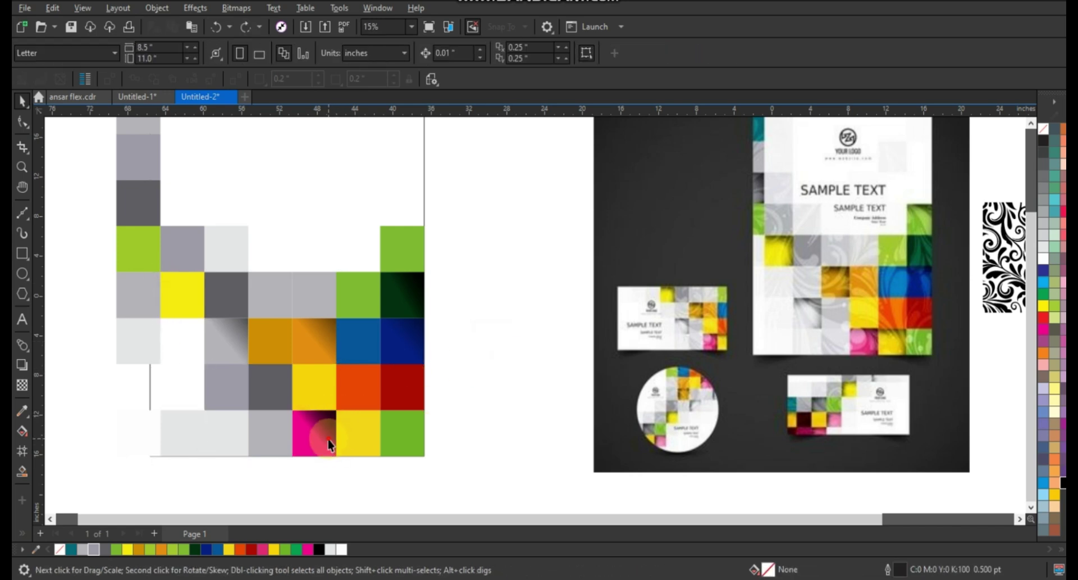
click(191, 307)
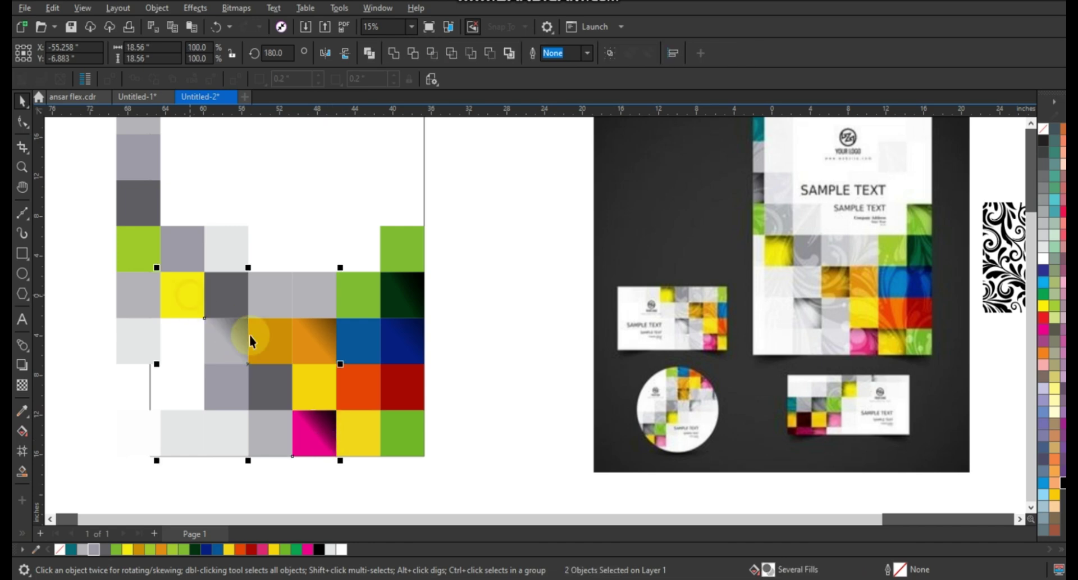
click(525, 380)
scroll(559, 404, down, 1)
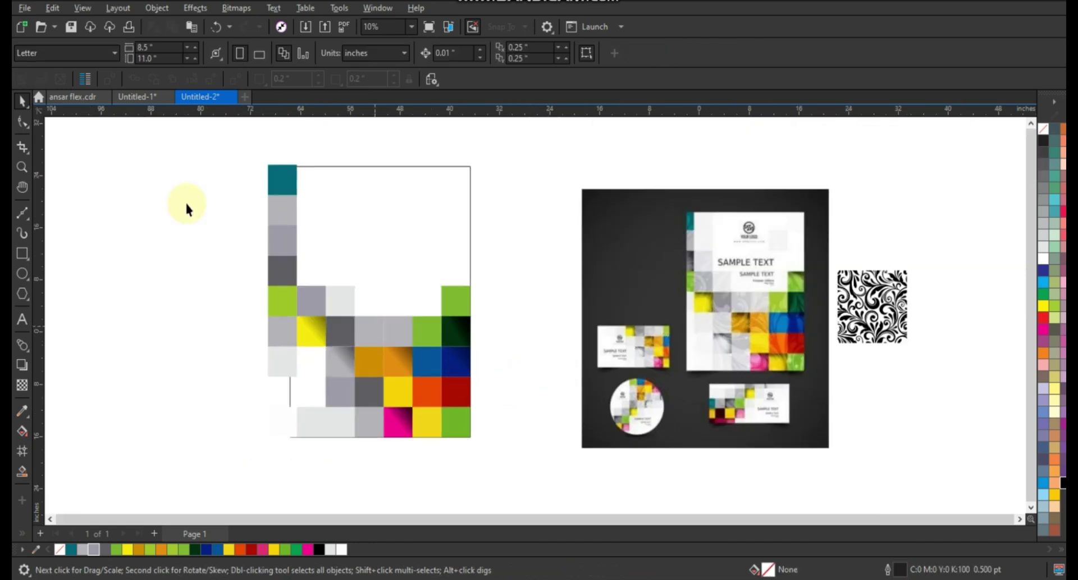
- PowerClip the mosaic tiles and swirl pattern into the page frame, scaling the swirls to 97%
drag(502, 445, 500, 446)
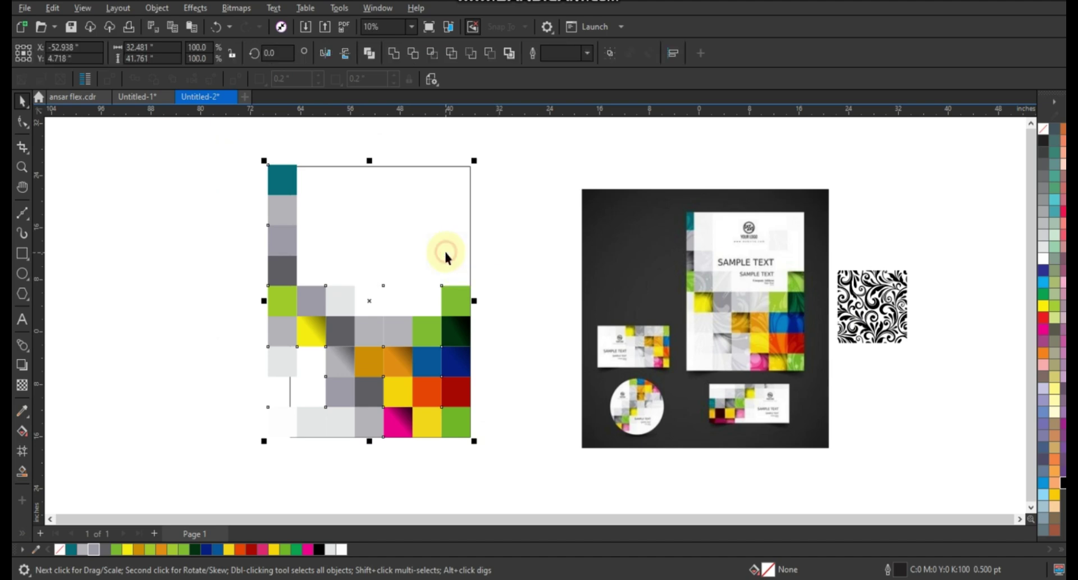
click(444, 250)
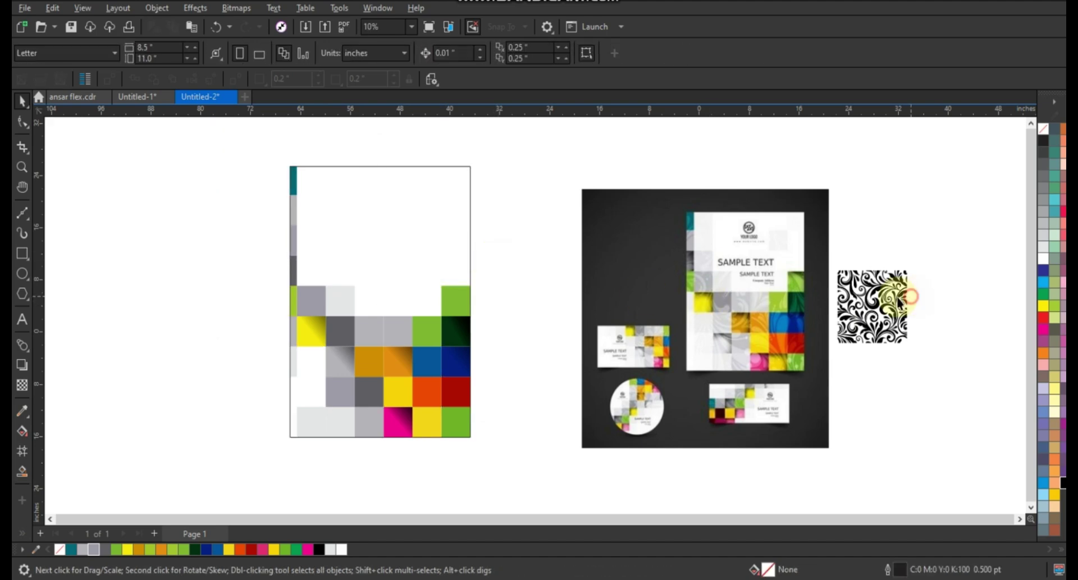
mouse_move(888, 296)
mouse_down()
mouse_move(332, 383)
mouse_move(484, 214)
mouse_up()
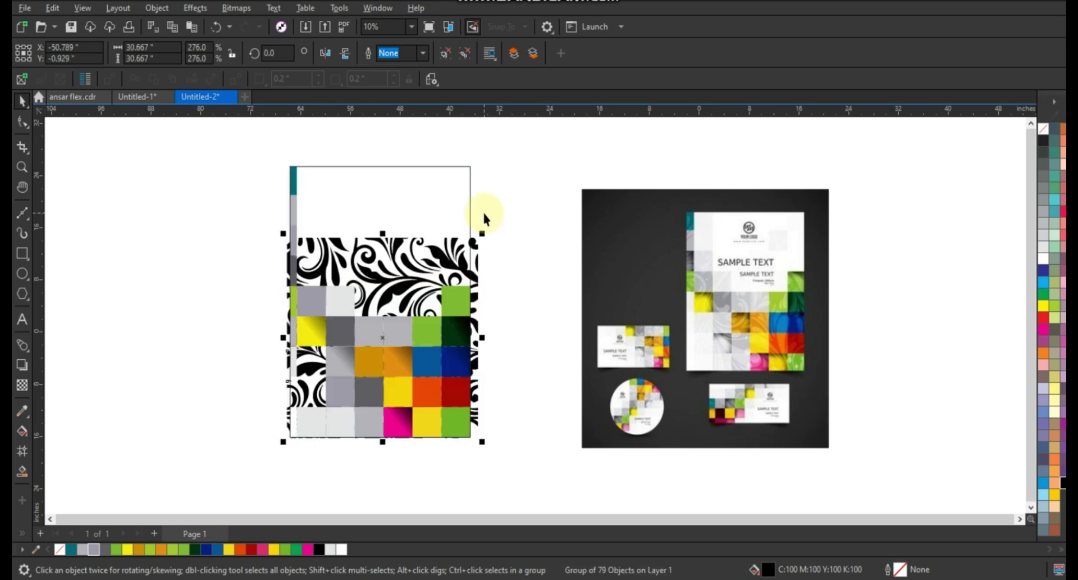
scroll(488, 210, up, 2)
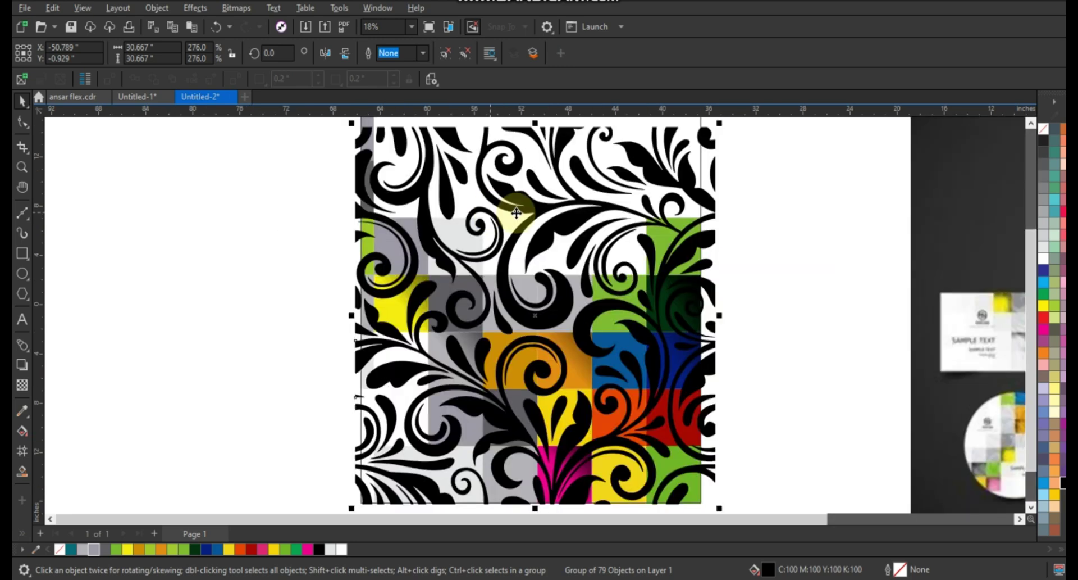
drag(719, 124, 709, 135)
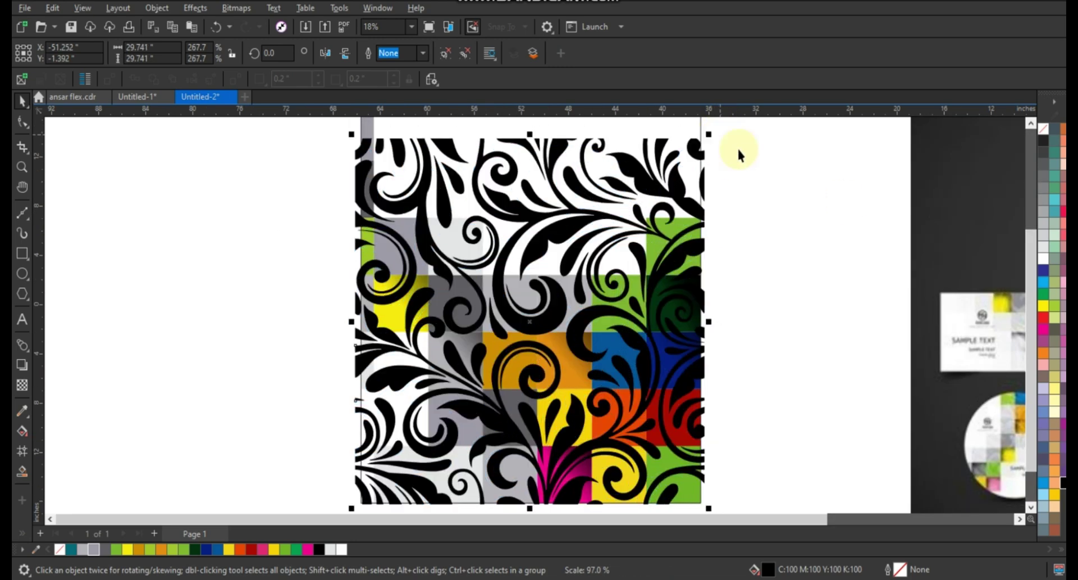
- Recolour the floral swirls white and give them a uniform transparency of about 74
click(1044, 258)
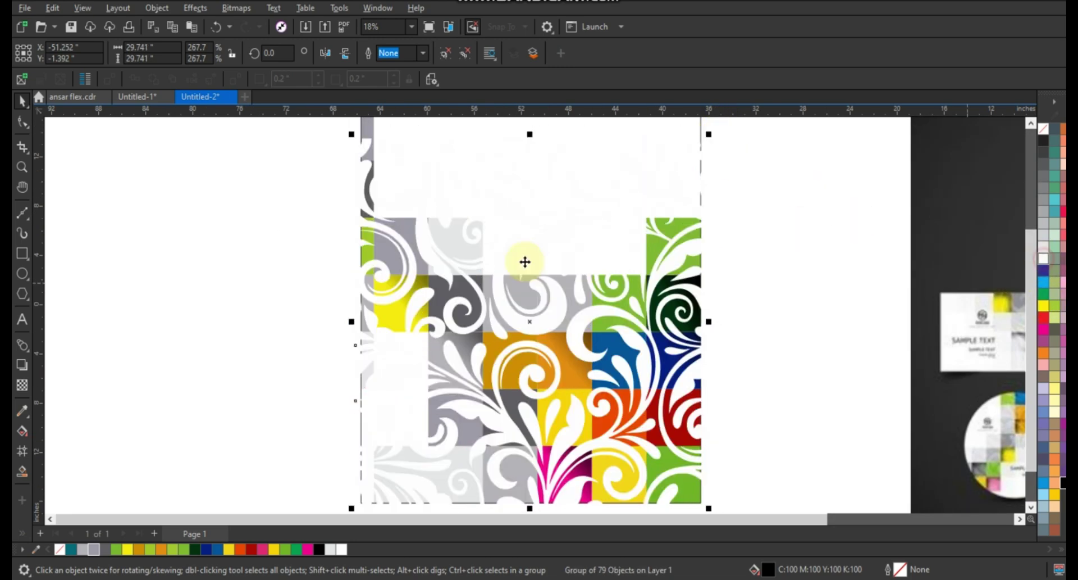
click(22, 385)
scroll(405, 293, down, 1)
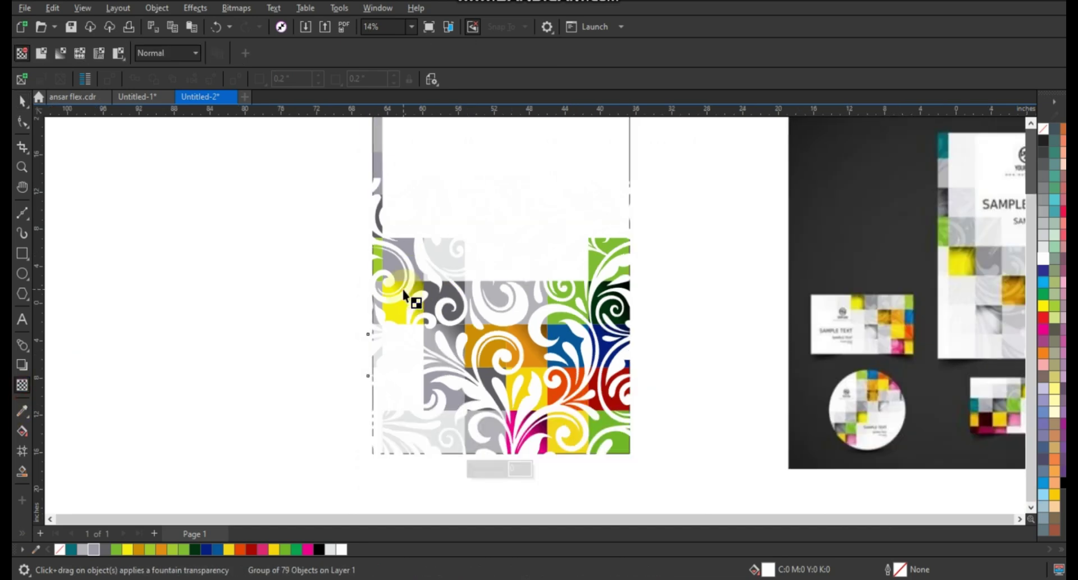
drag(490, 470, 499, 472)
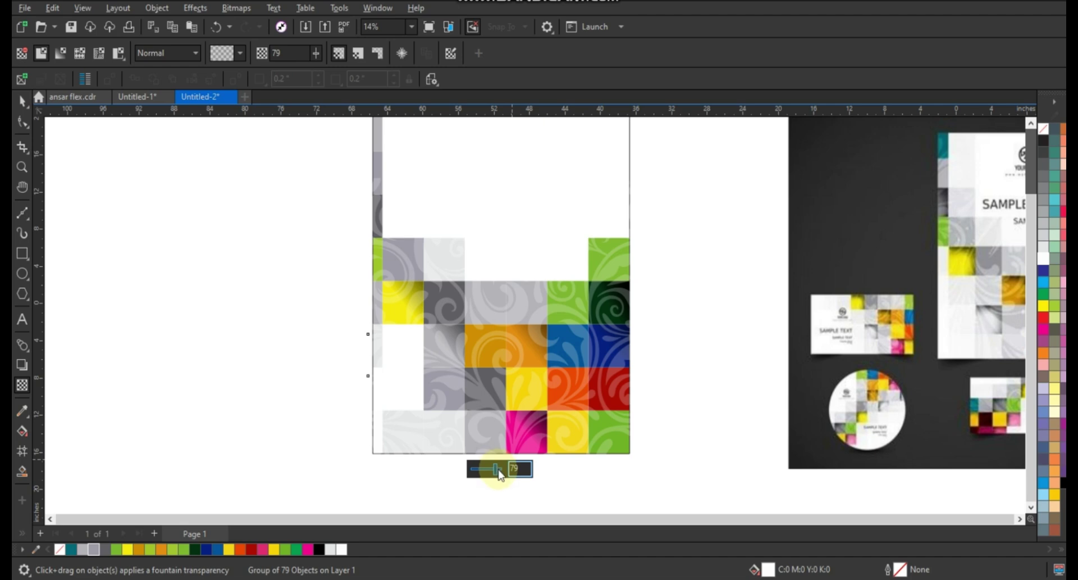
drag(499, 470, 493, 471)
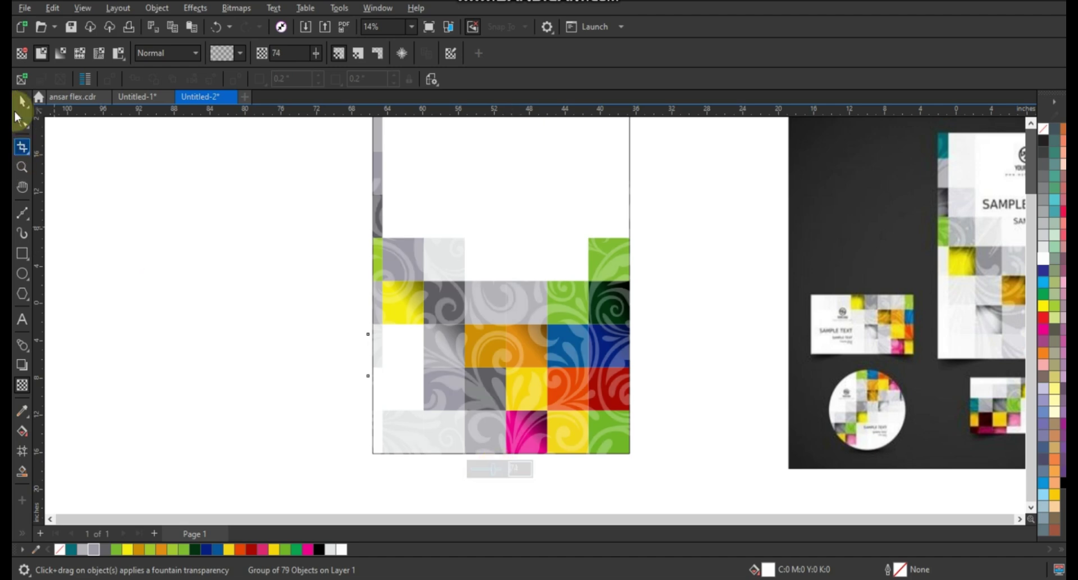
click(22, 101)
click(594, 131)
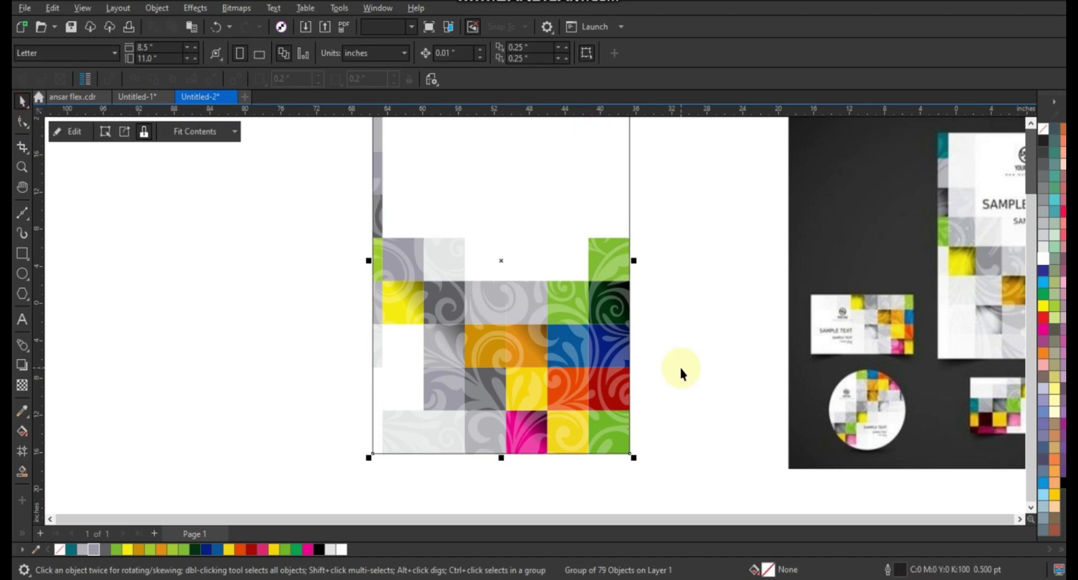
- Draw a border rectangle, about 41.7 by 54.5 inches, around the clipped page frame
scroll(681, 368, down, 2)
click(22, 253)
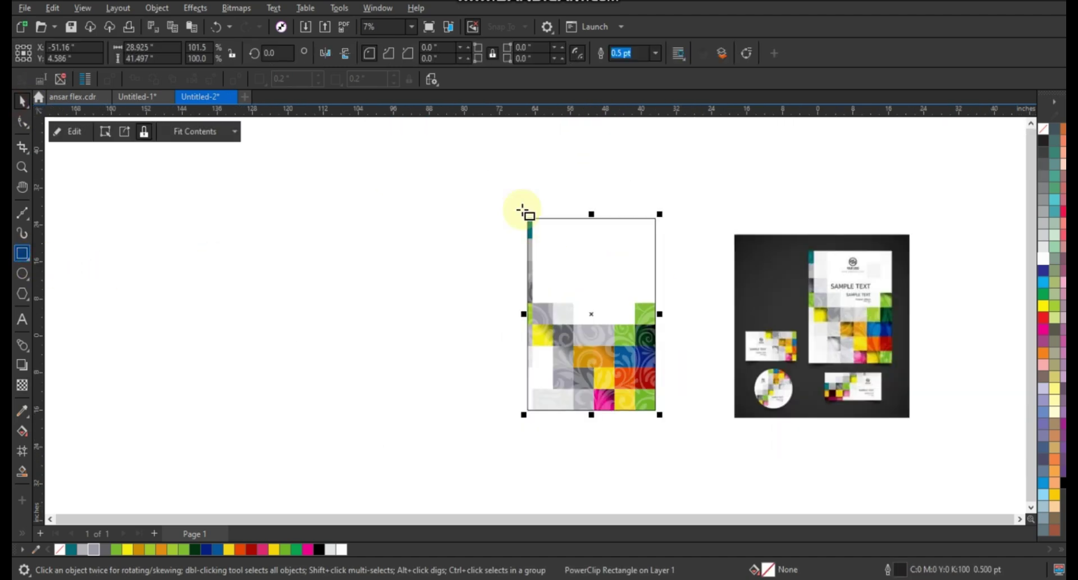
drag(500, 184, 685, 436)
click(22, 101)
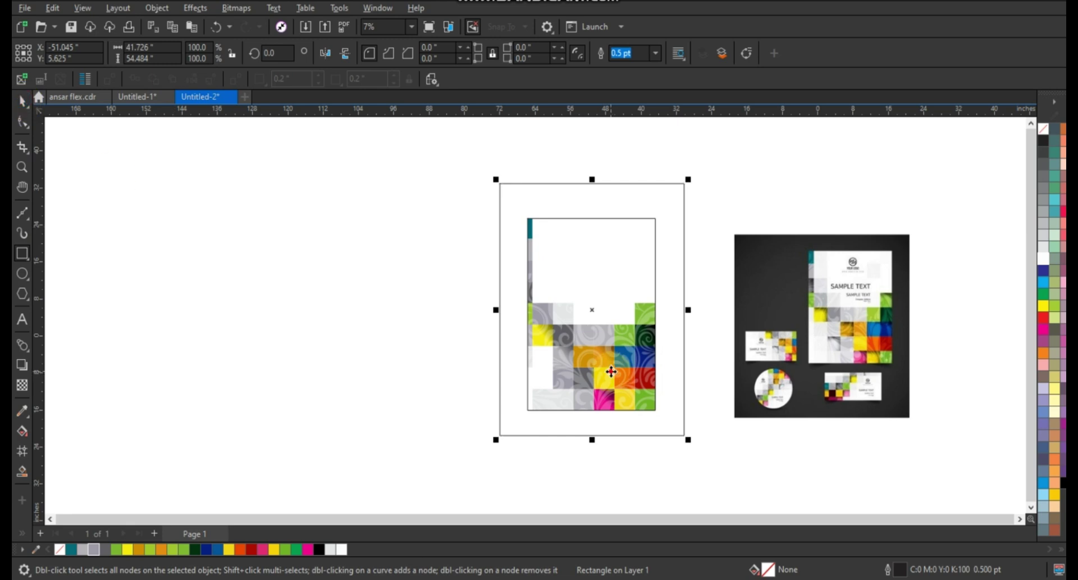
click(690, 324)
click(640, 337)
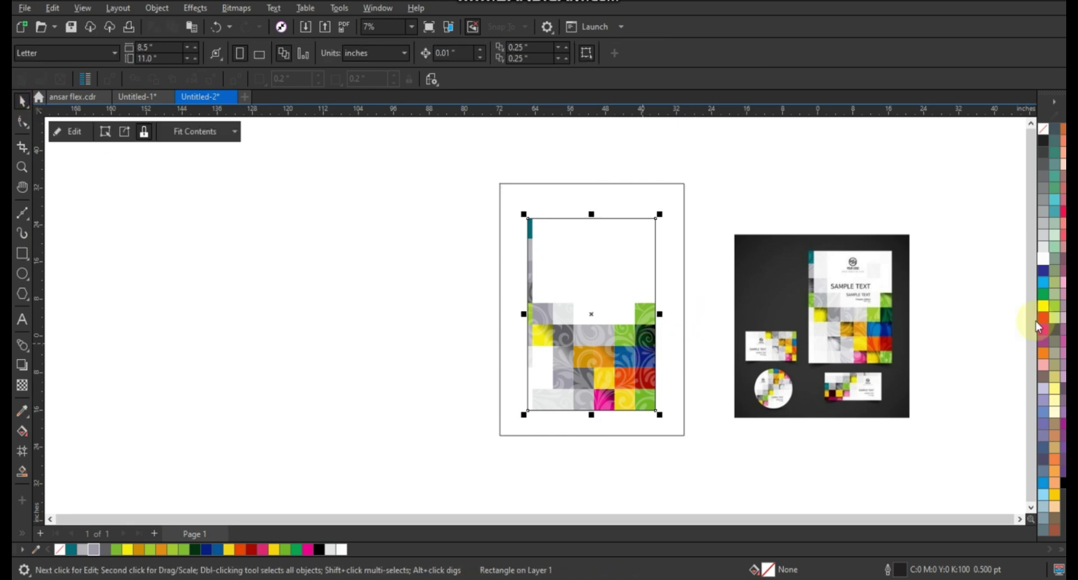